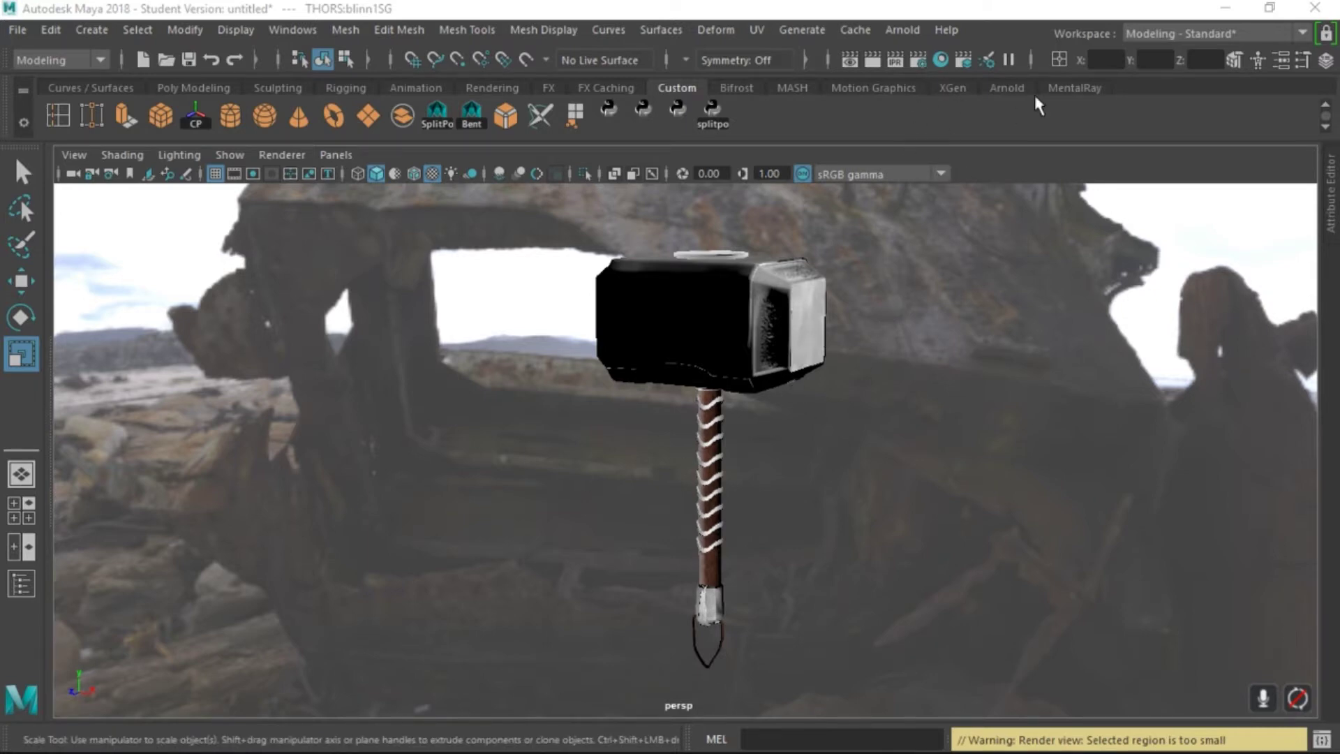
Select Thor's hammer model and turn off the viewport grid with Ctrl+Shift+G
click(809, 372)
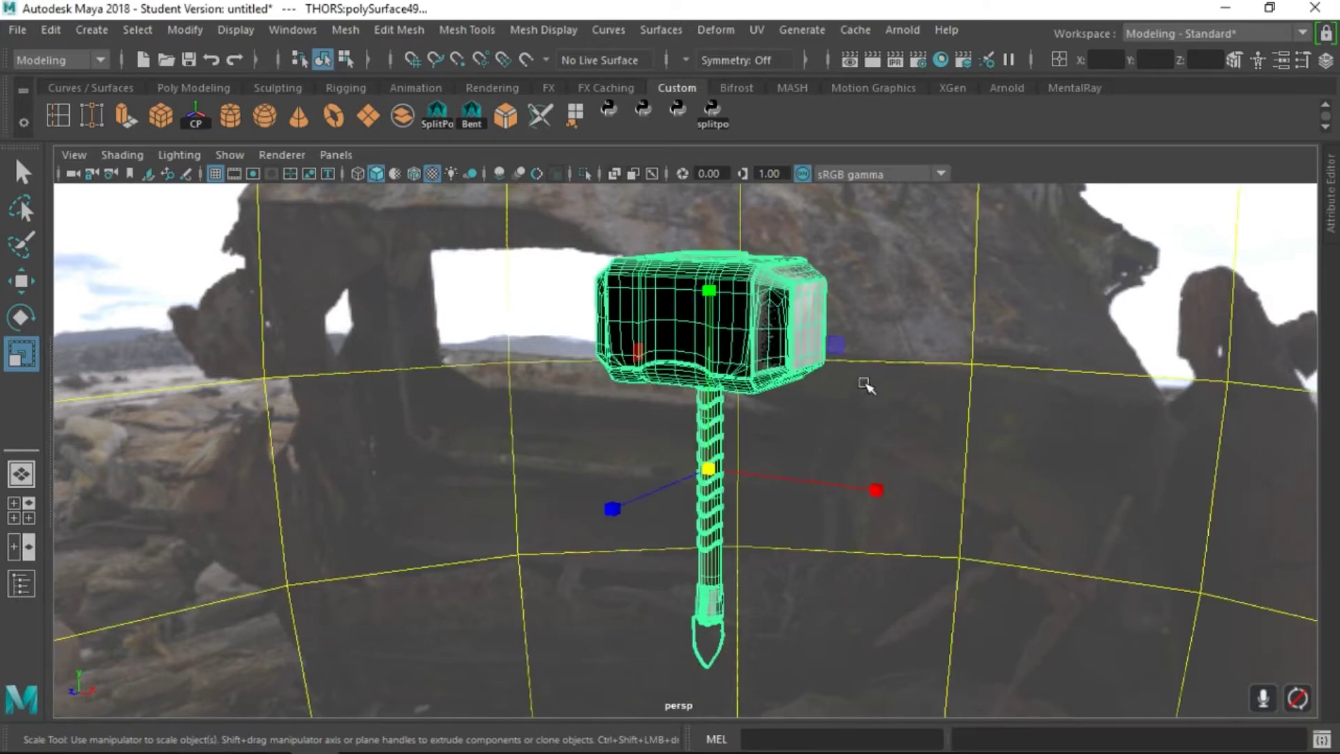
key(ctrl+shift+g)
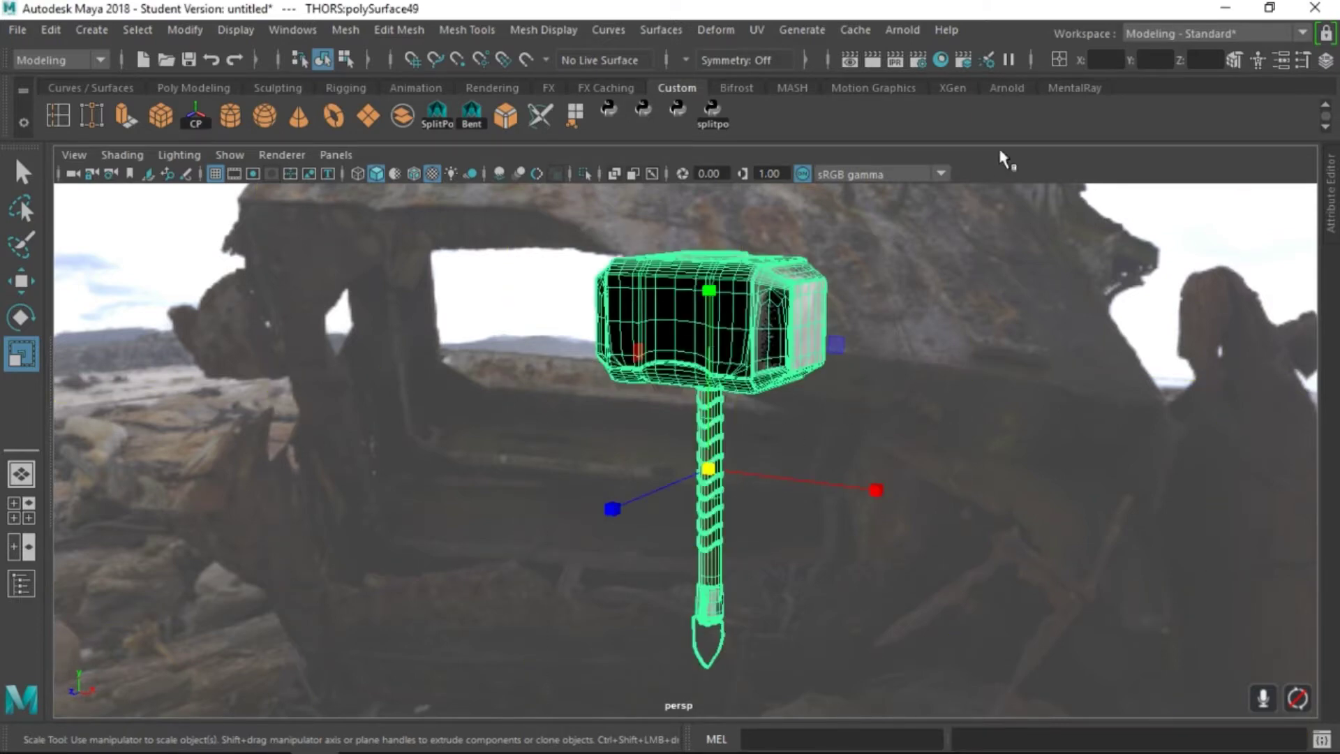
Open the Hypershade and browse its Materials list
click(940, 60)
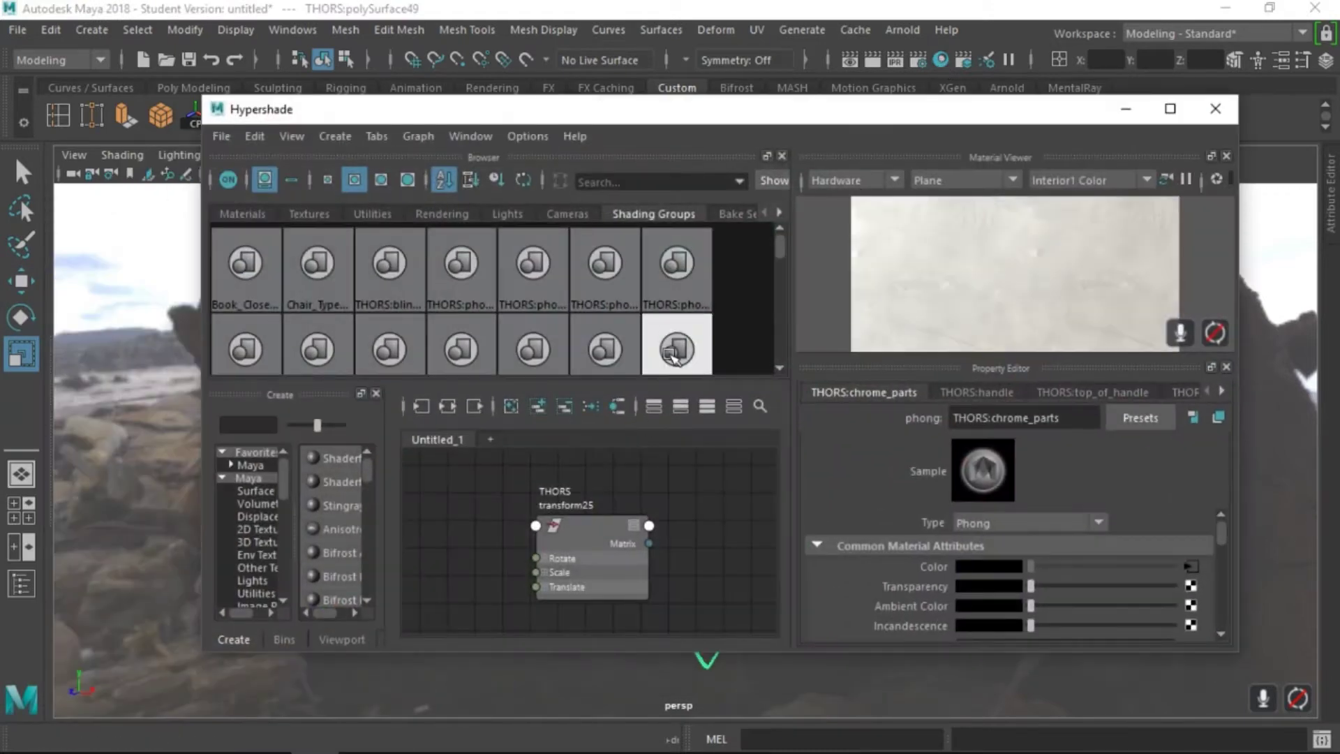
click(237, 213)
scroll(593, 279, down, 1)
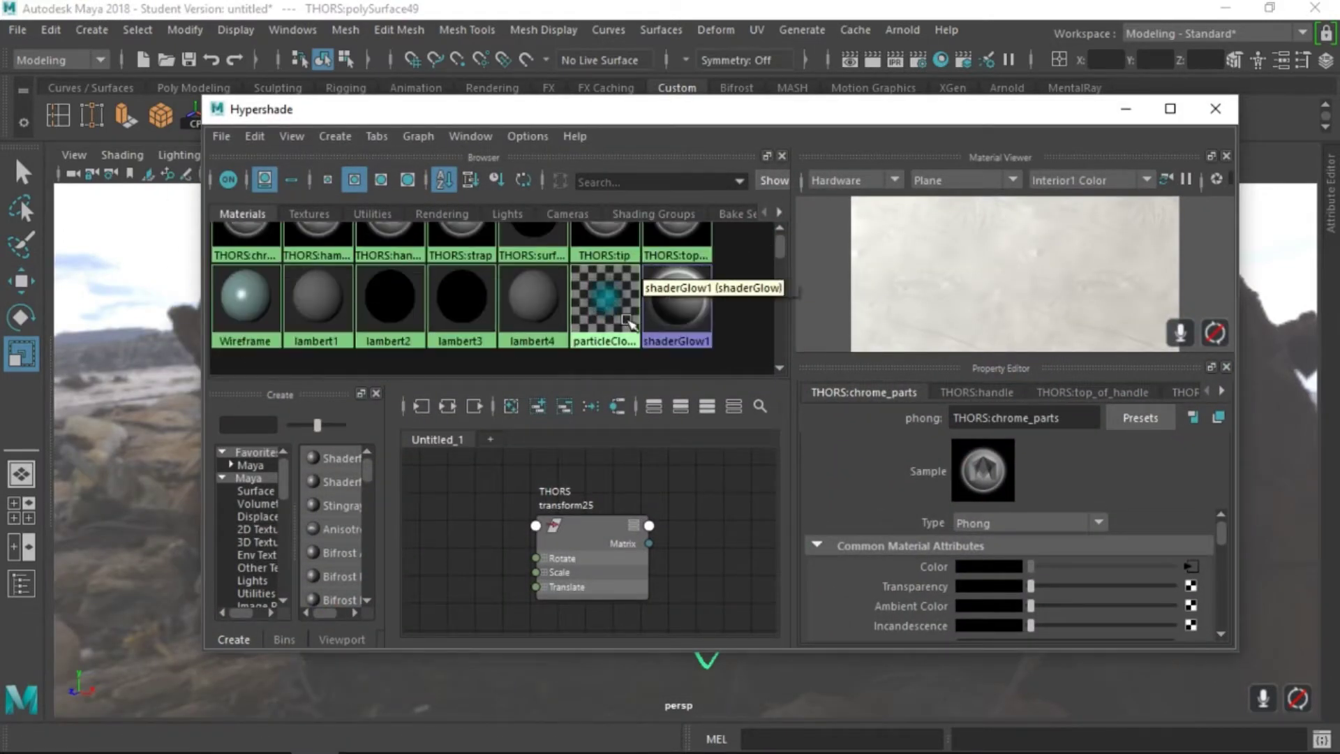
scroll(629, 322, up, 1)
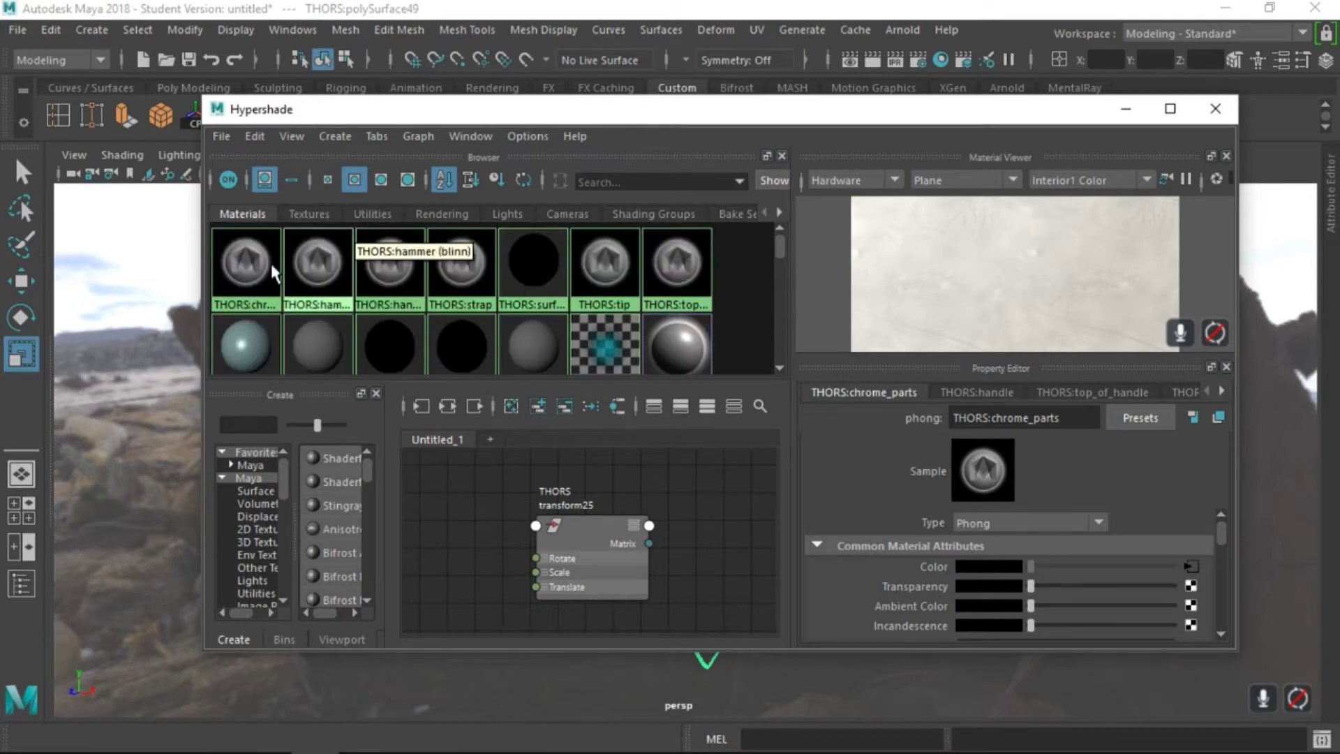
Switch to the Shading Groups tab and select THORS:blinn1SG
click(634, 217)
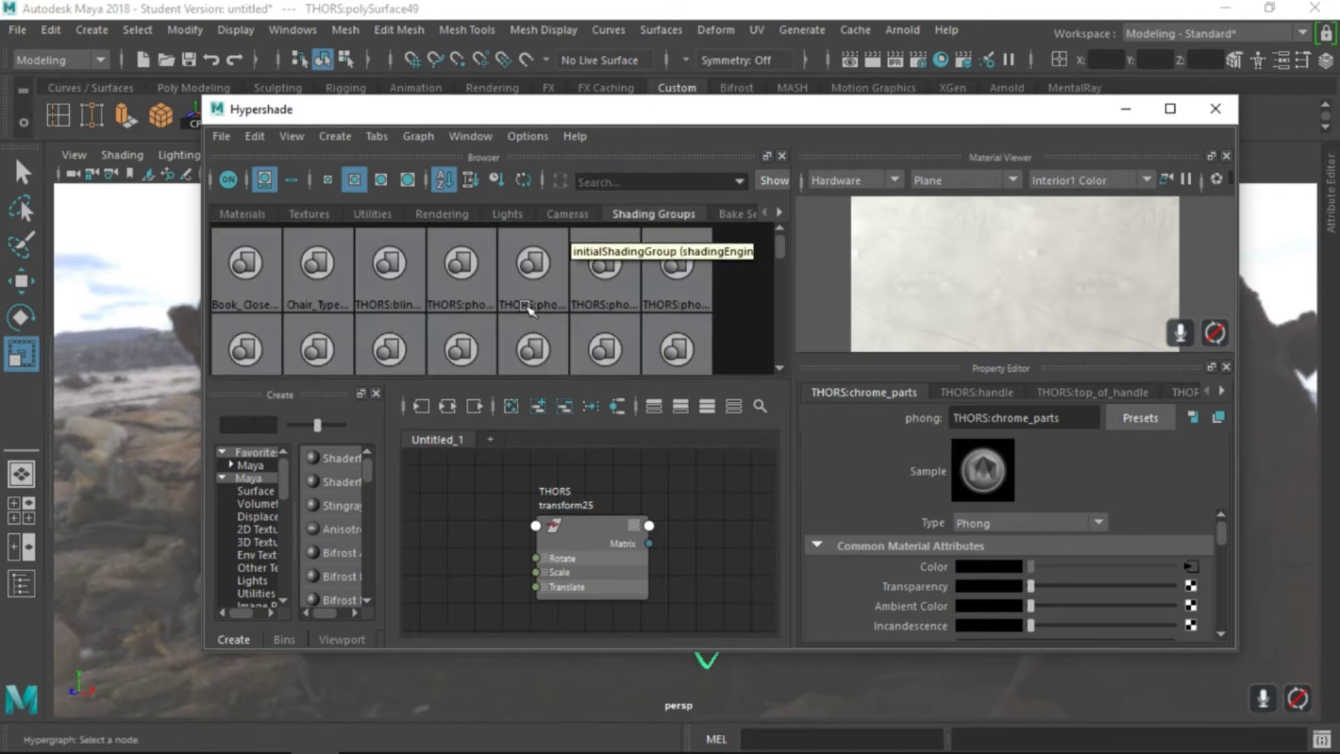
scroll(682, 323, down, 1)
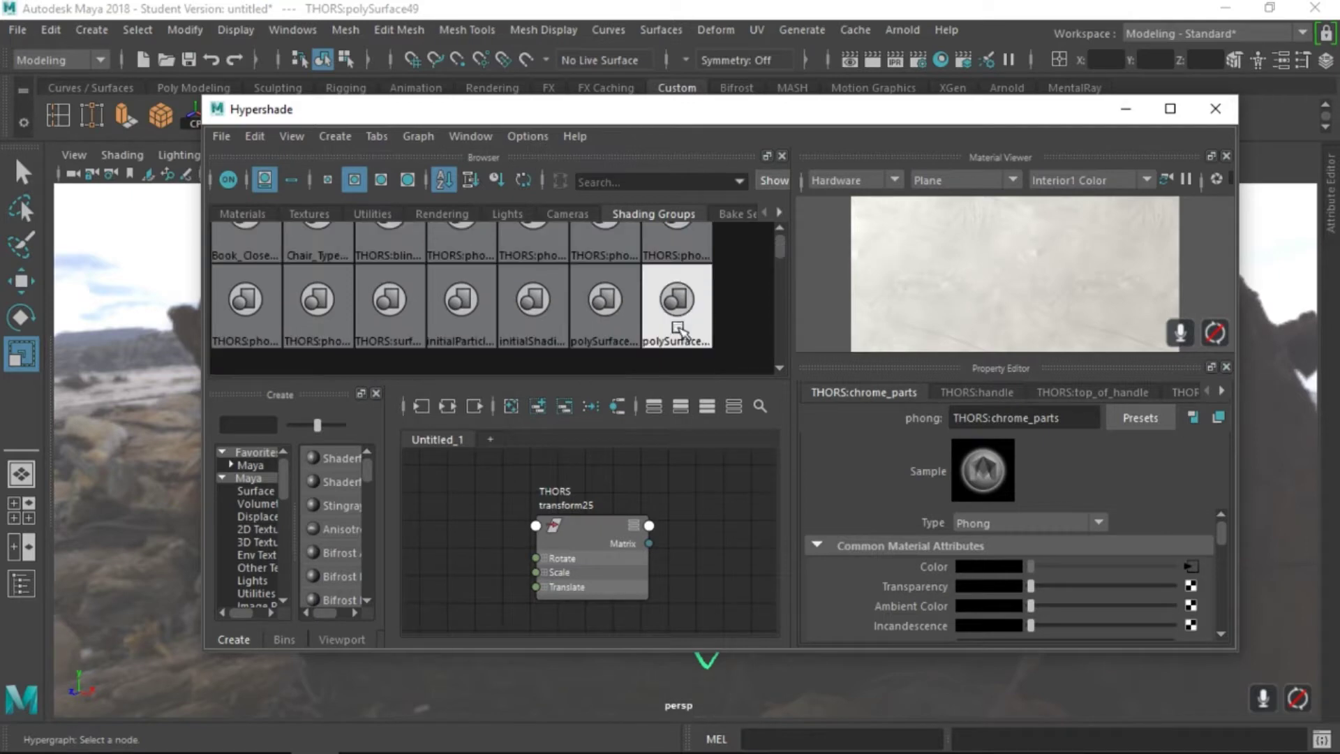
scroll(293, 283, down, 1)
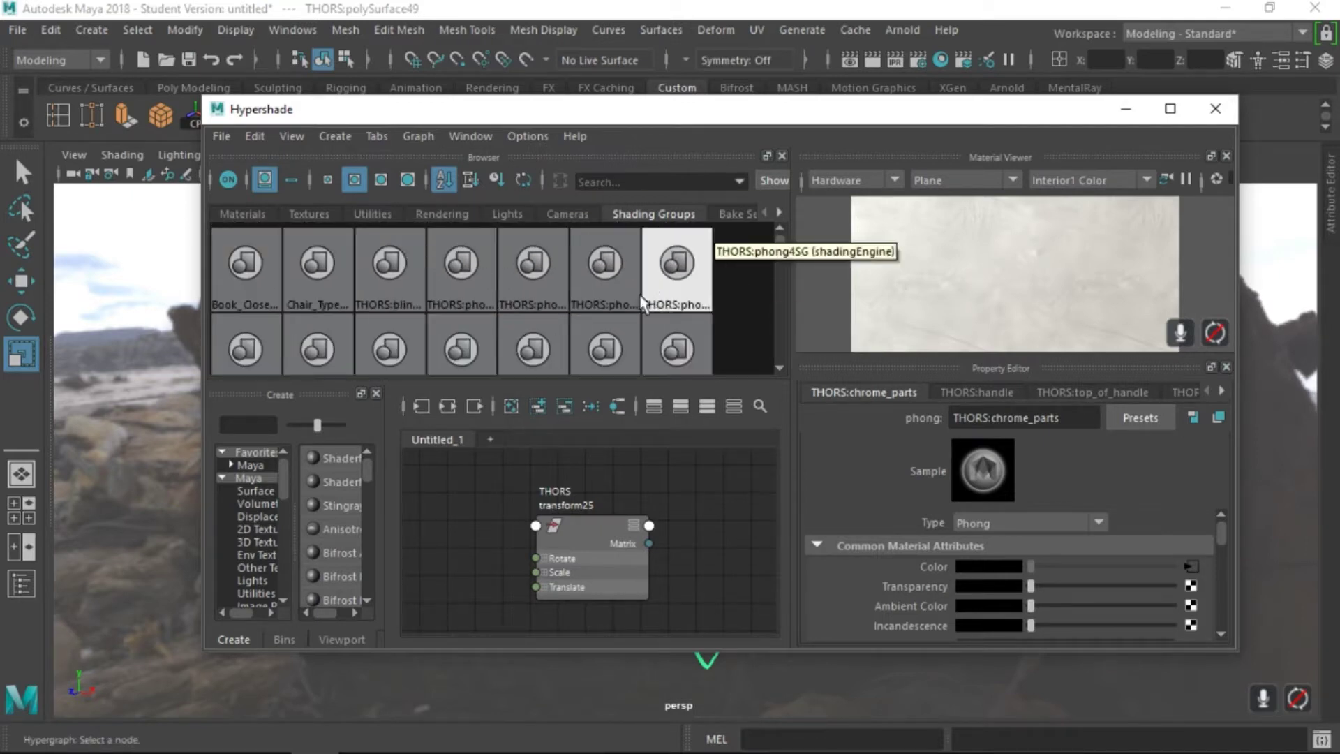
scroll(550, 296, up, 1)
scroll(549, 297, up, 1)
click(389, 283)
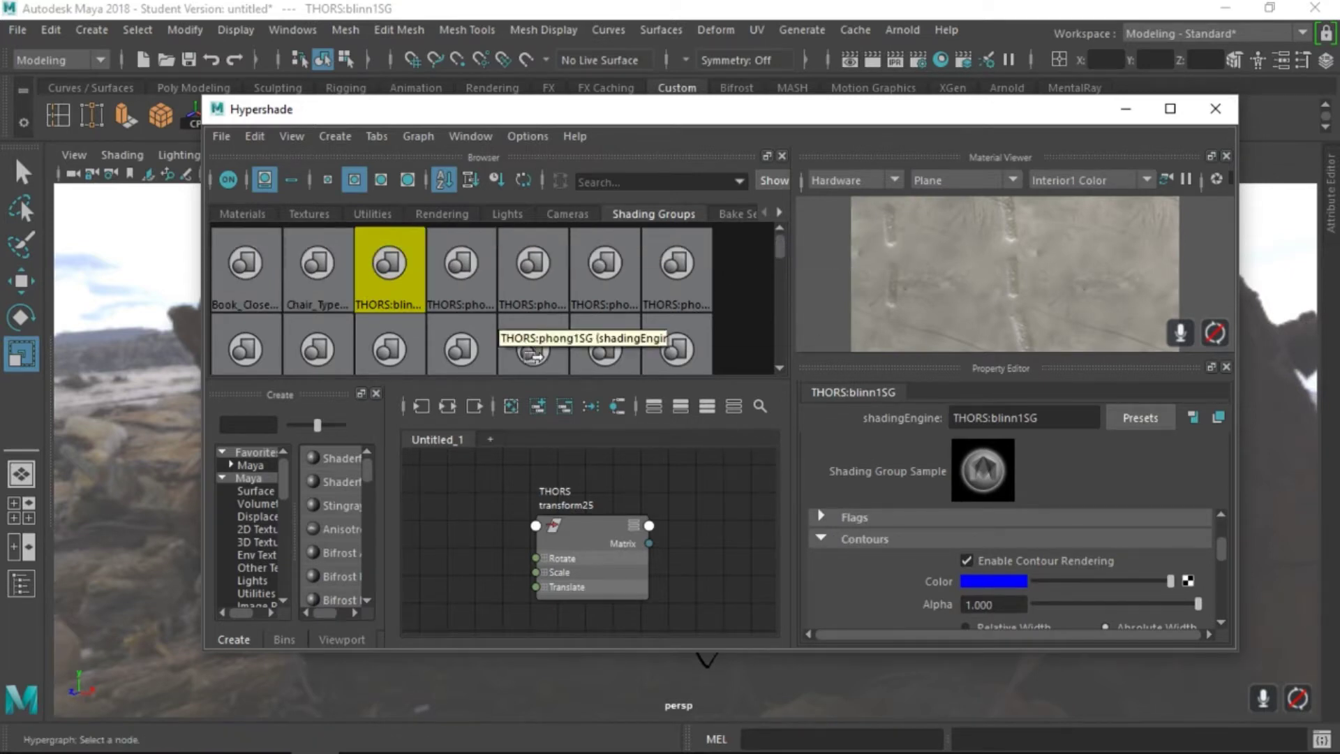
Expand the mental ray Contours section in the THORS:blinn1SG properties
click(824, 538)
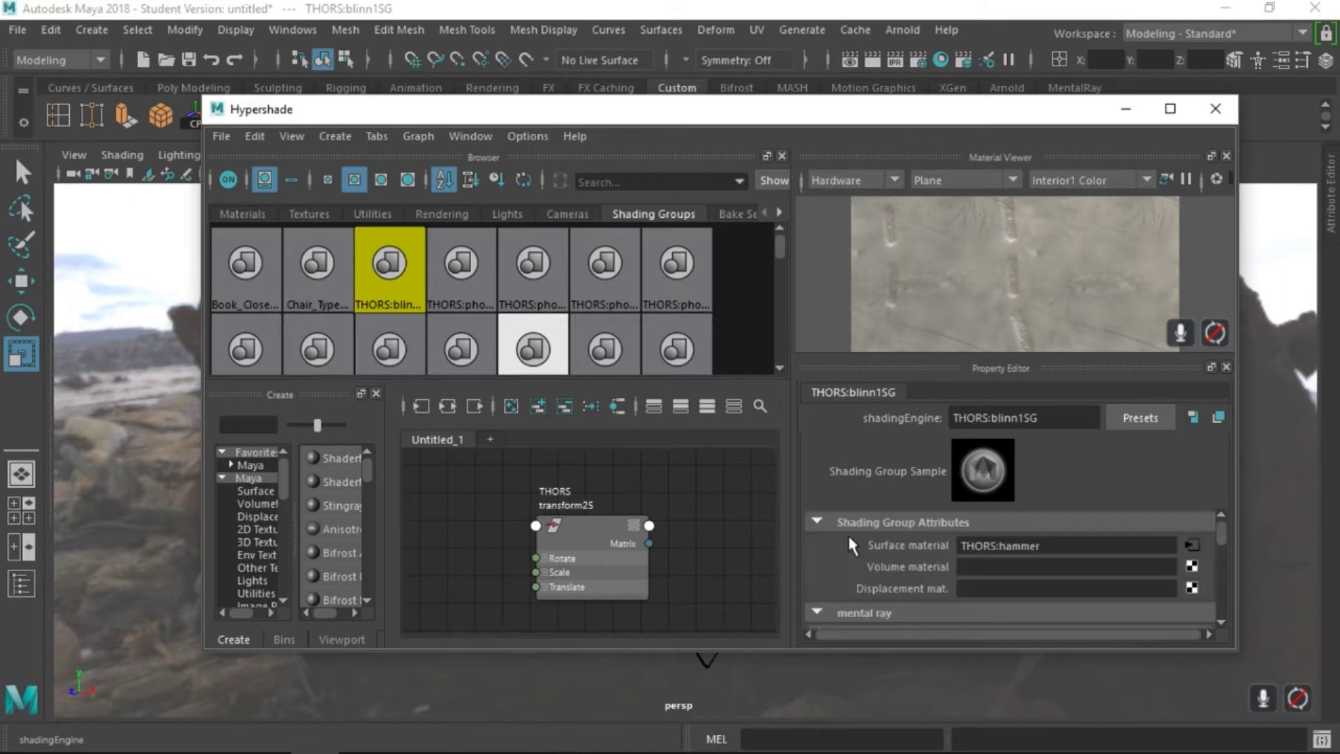
click(824, 612)
scroll(845, 552, down, 2)
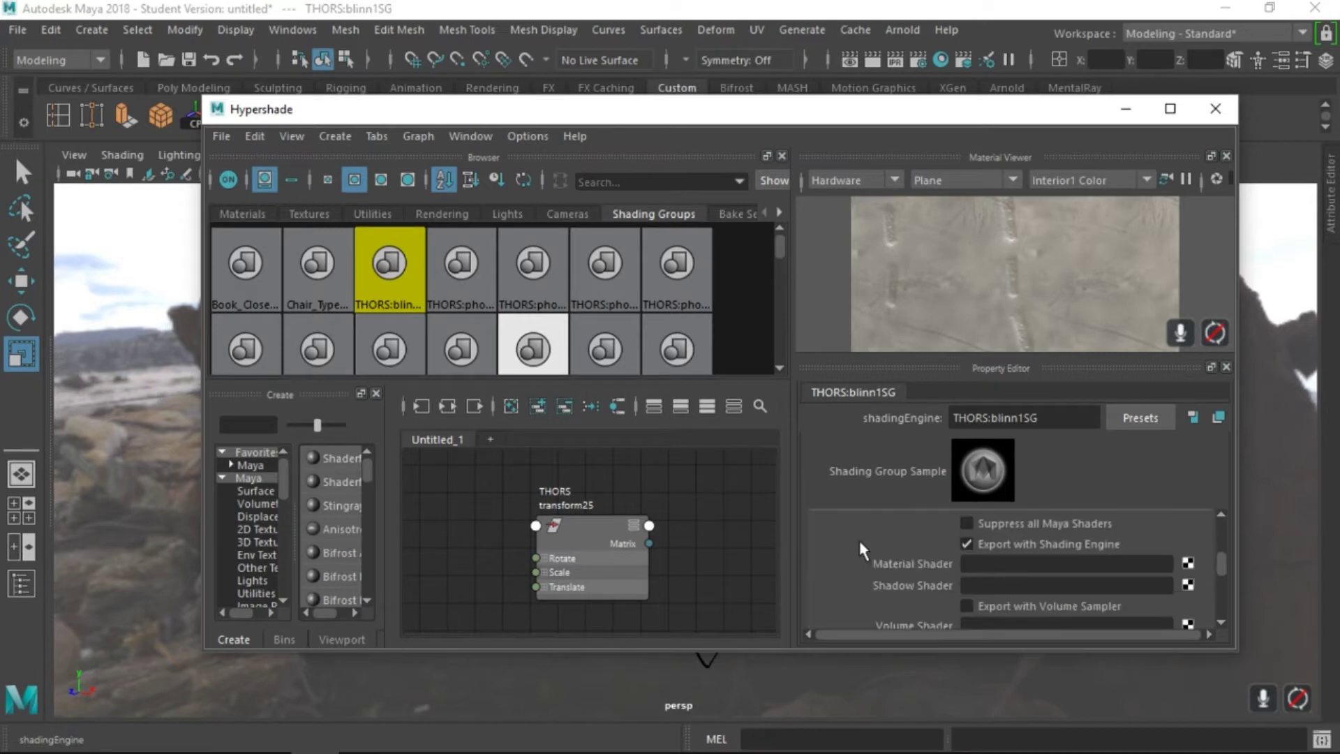
click(835, 542)
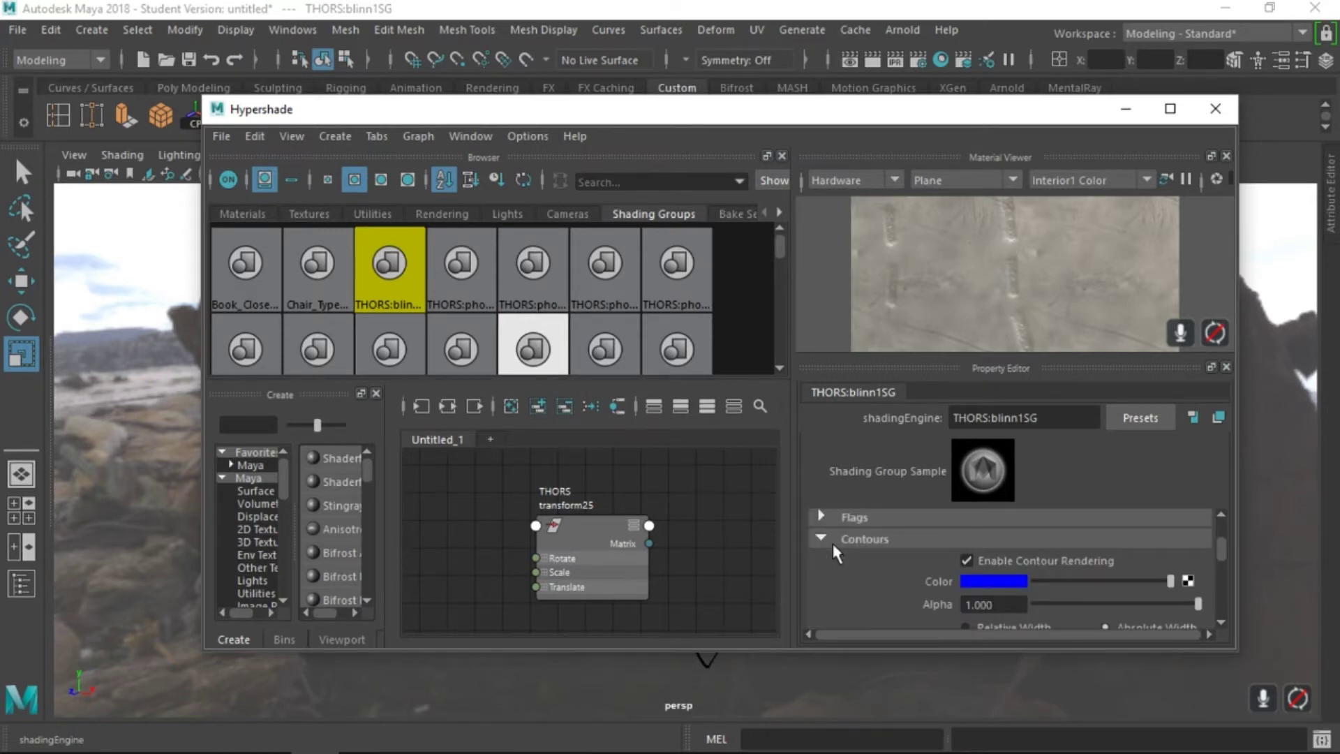
scroll(965, 558, down, 2)
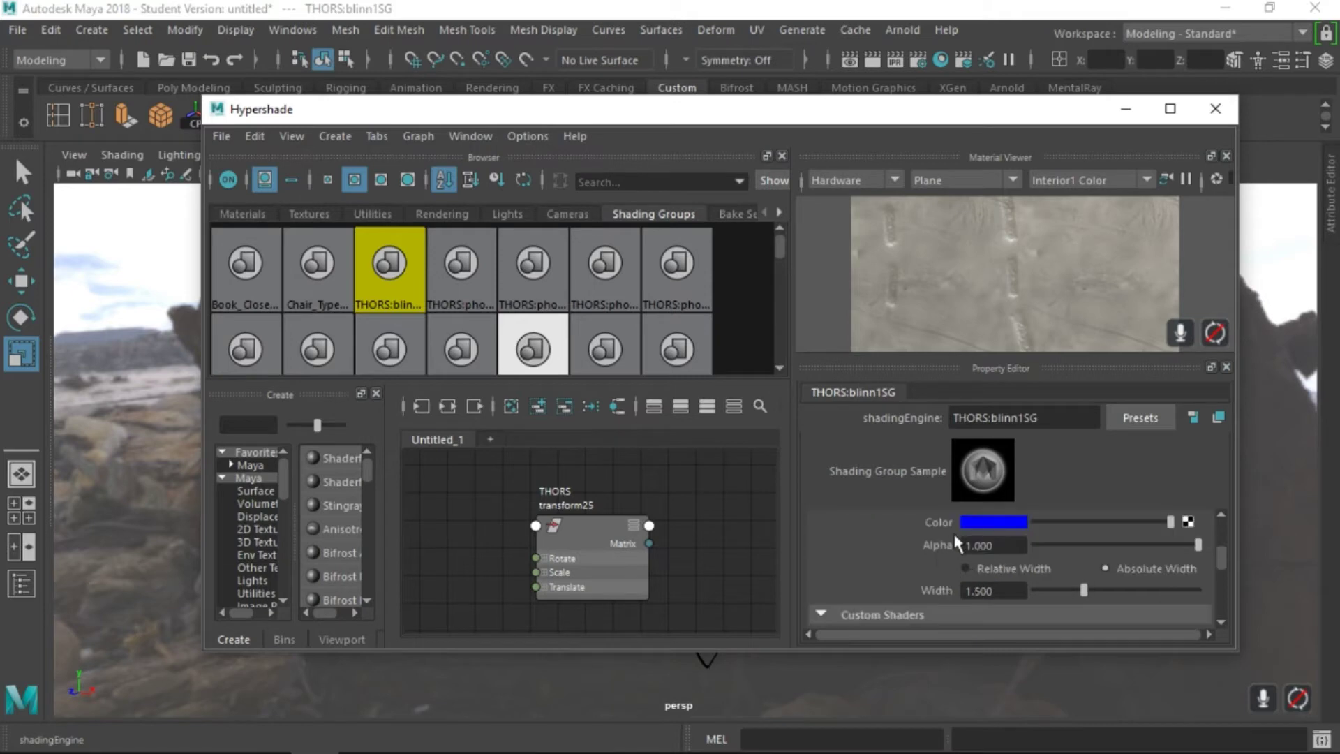
Set the blinn1SG contour Alpha to 0.5 and Width to 0.5
drag(1012, 546, 950, 545)
key(BackSpace)
text(.5)
drag(1005, 591, 929, 585)
text(.5)
key(Return)
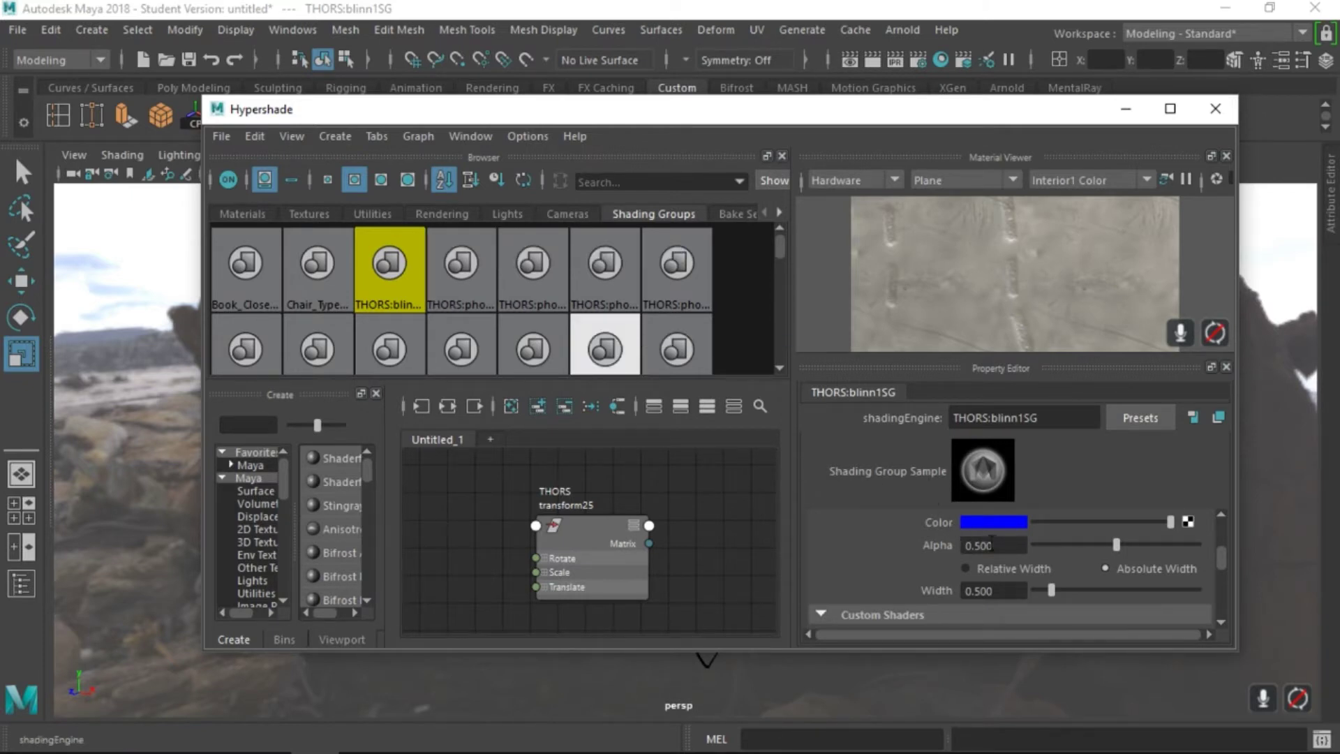
Give THORS:phong1SG contour Alpha 0.5 and Width 0.75
click(474, 292)
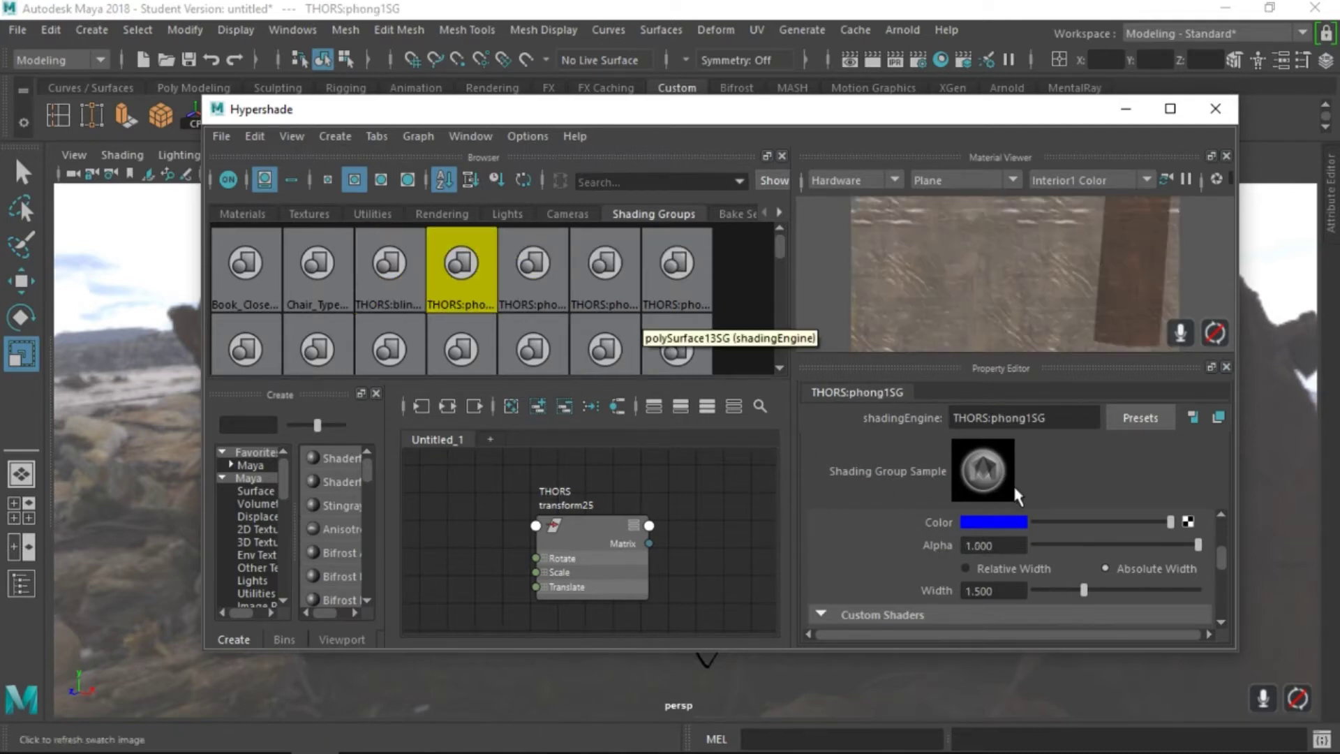
double_click(991, 545)
key(BackSpace)
text(0.5)
key(Return)
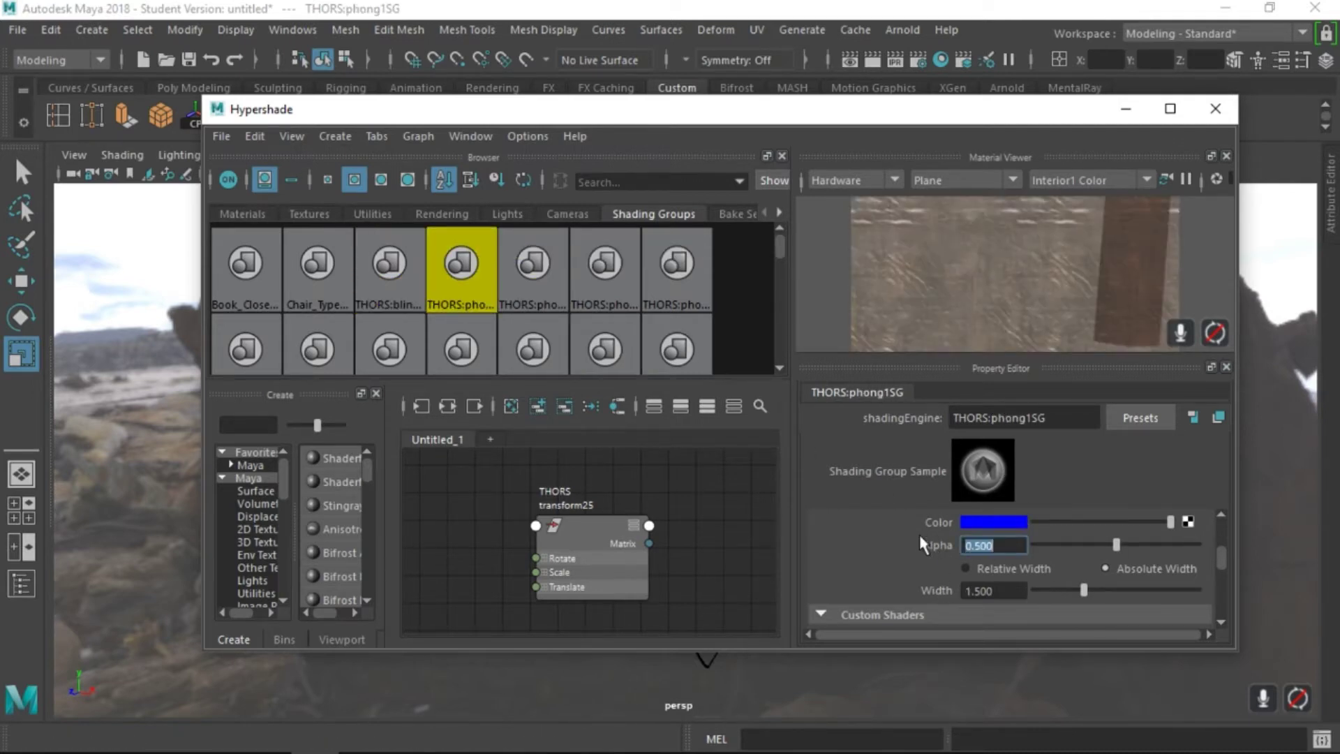
key(Tab)
text(0.75)
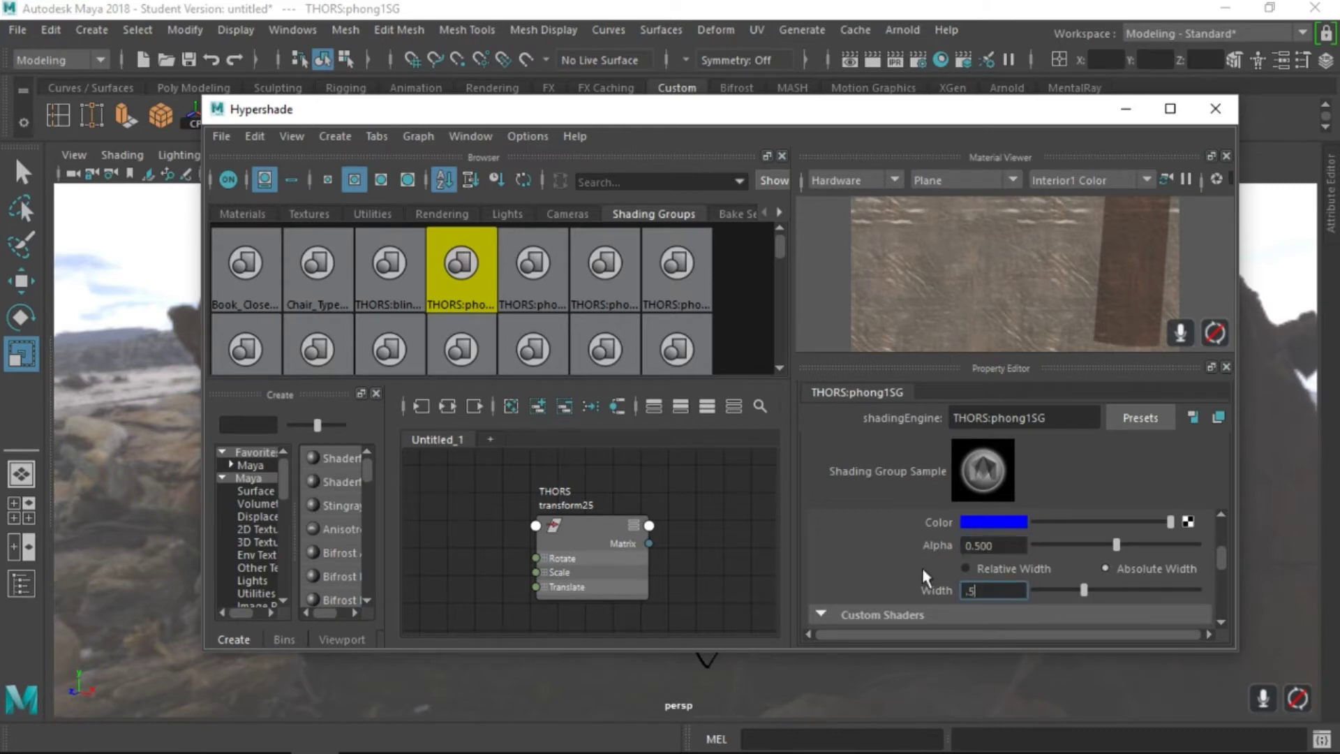
key(Return)
Give THORS:phong2SG contour Alpha 0.5 and Width 0.5
click(551, 244)
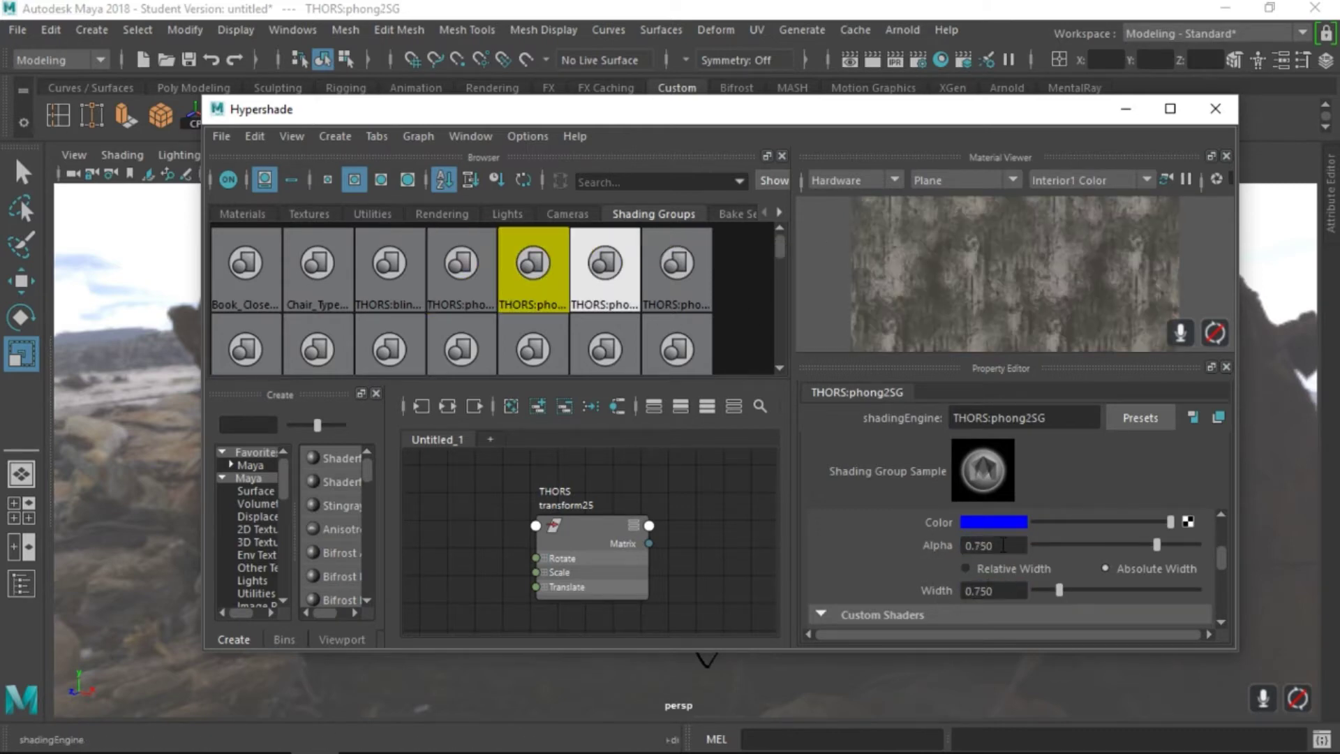
double_click(971, 548)
text(0.5)
key(Return)
click(978, 590)
double_click(979, 590)
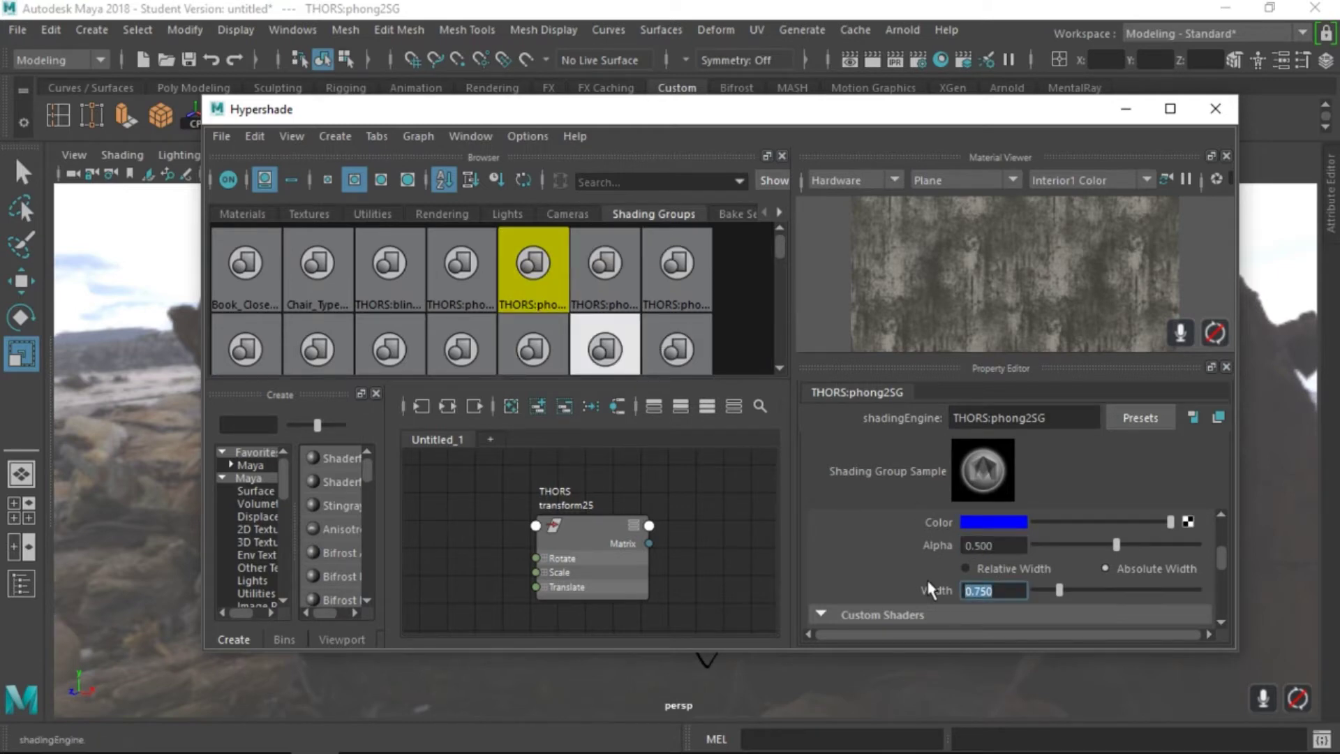
text(0.5)
key(Return)
Give THORS:phong3SG contour Alpha 0.5 and Width 1
click(621, 289)
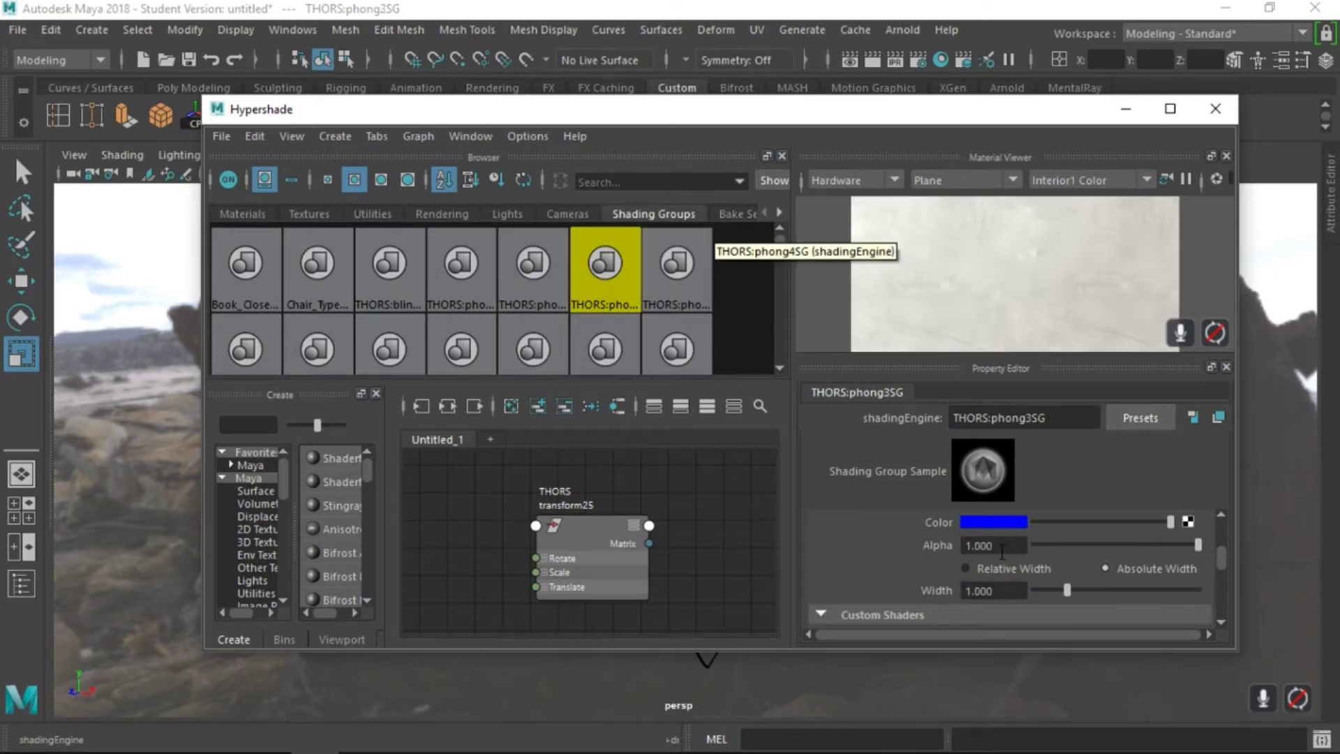
double_click(1005, 546)
text(.5)
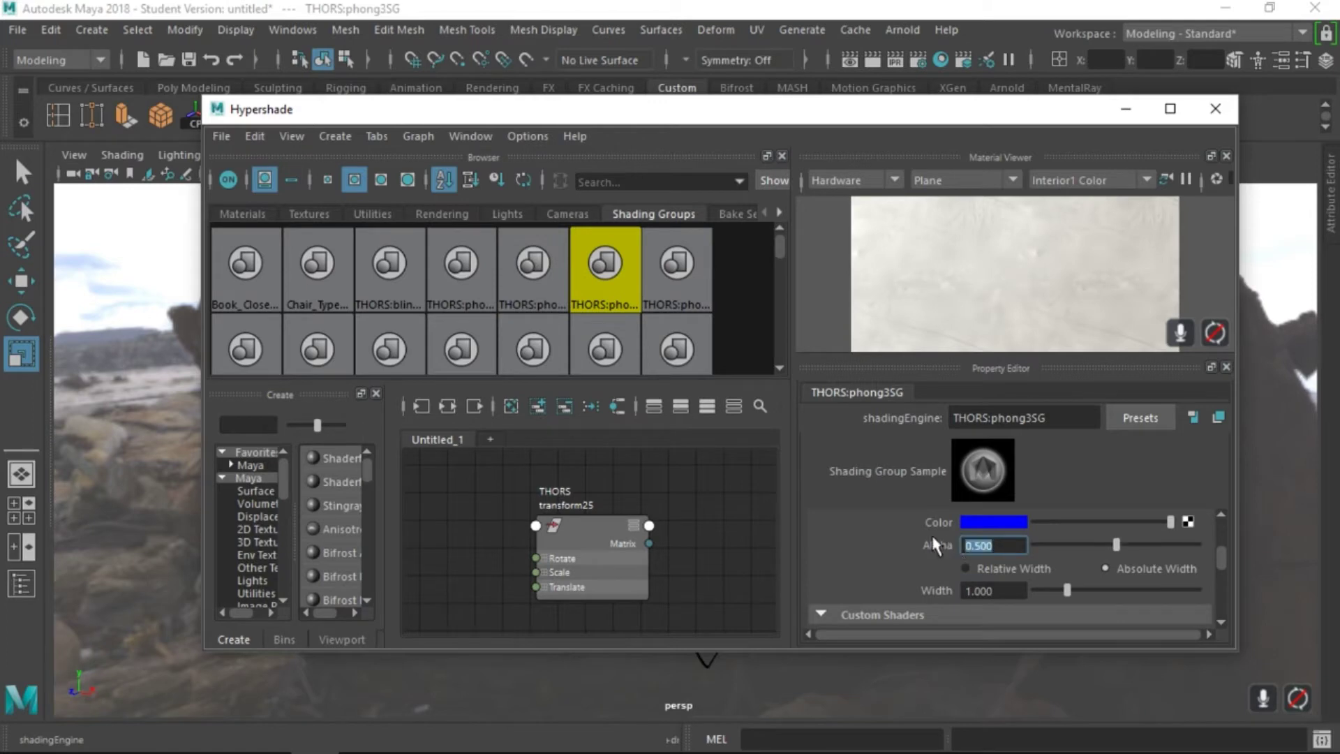
key(Tab)
text(1)
key(Return)
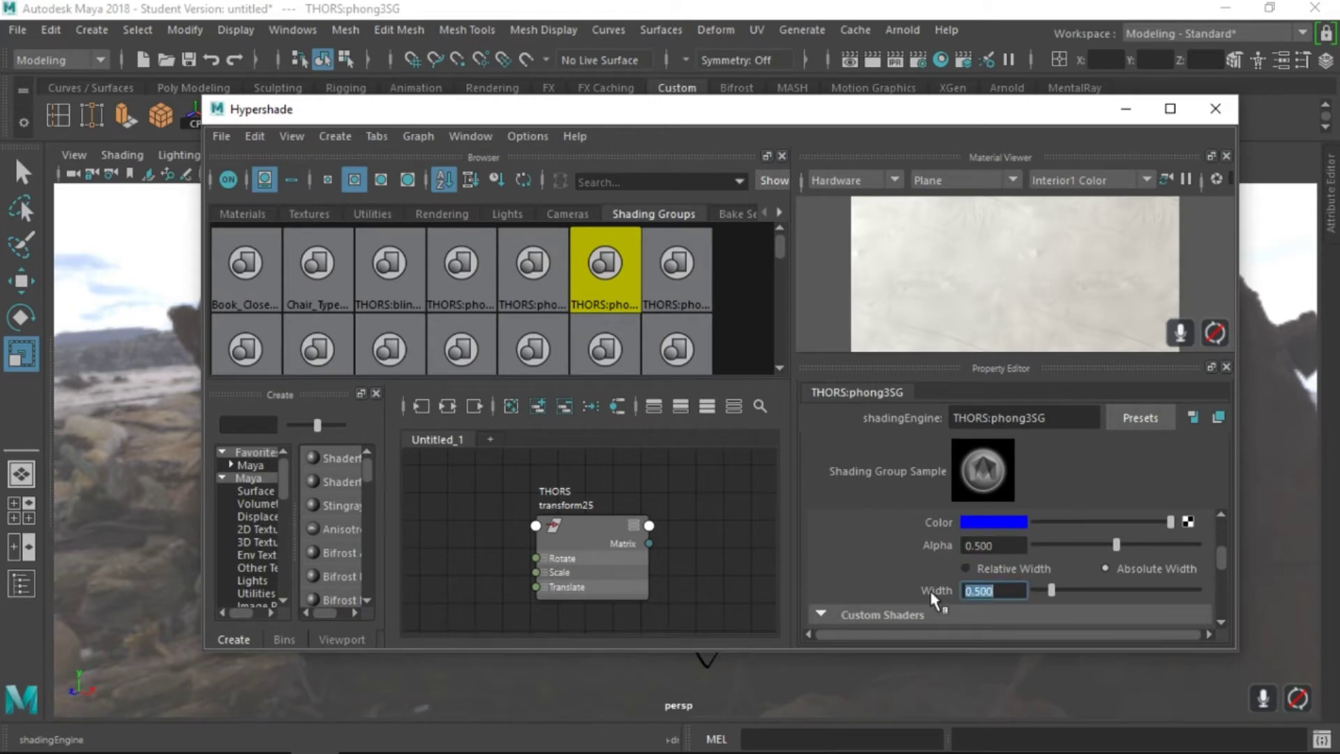
Skip past phong4SG and give THORS:phong5SG contour Alpha 0.5 and Width 0.5
click(675, 286)
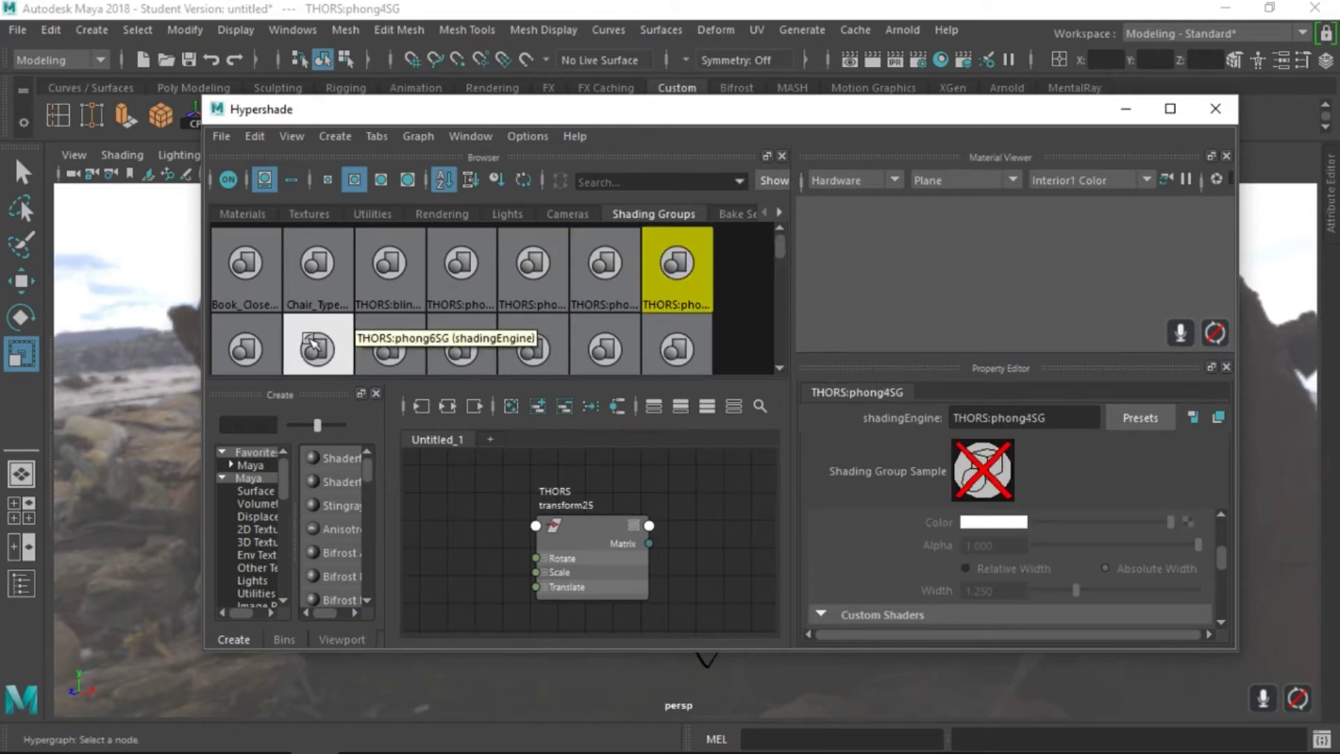
click(246, 345)
double_click(1000, 544)
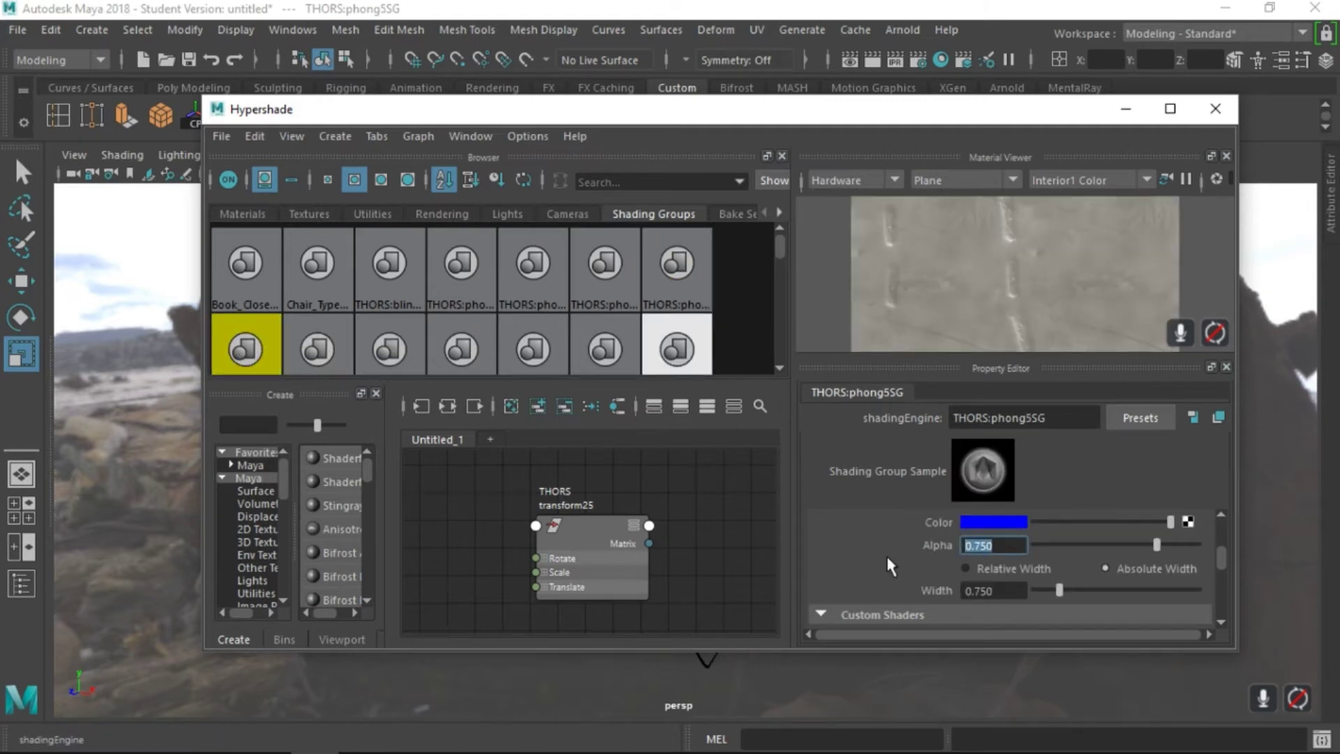
text(.5)
key(Return)
double_click(971, 590)
text(.5)
key(Return)
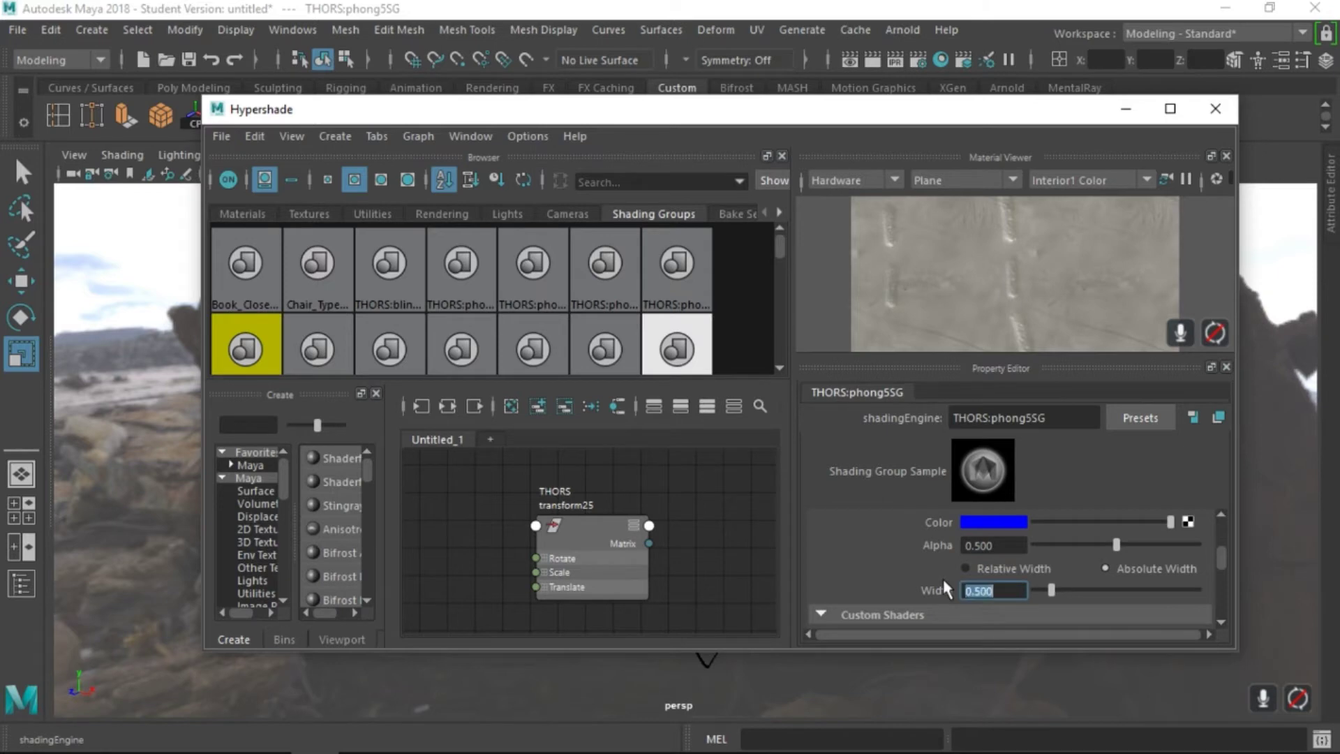
Review the phong6SG, surfaceShader1SG and blinn1SG contour settings, then close the Hypershade
scroll(502, 353, down, 1)
click(351, 311)
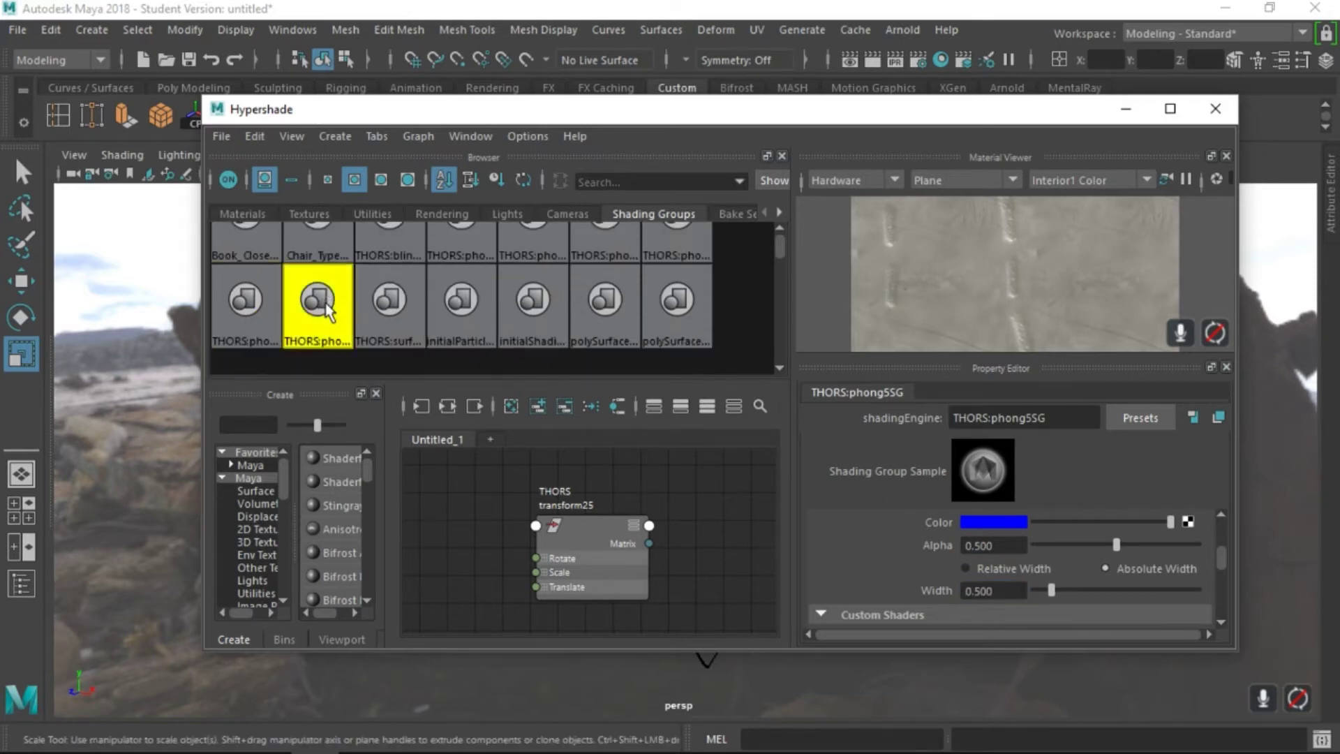
double_click(998, 546)
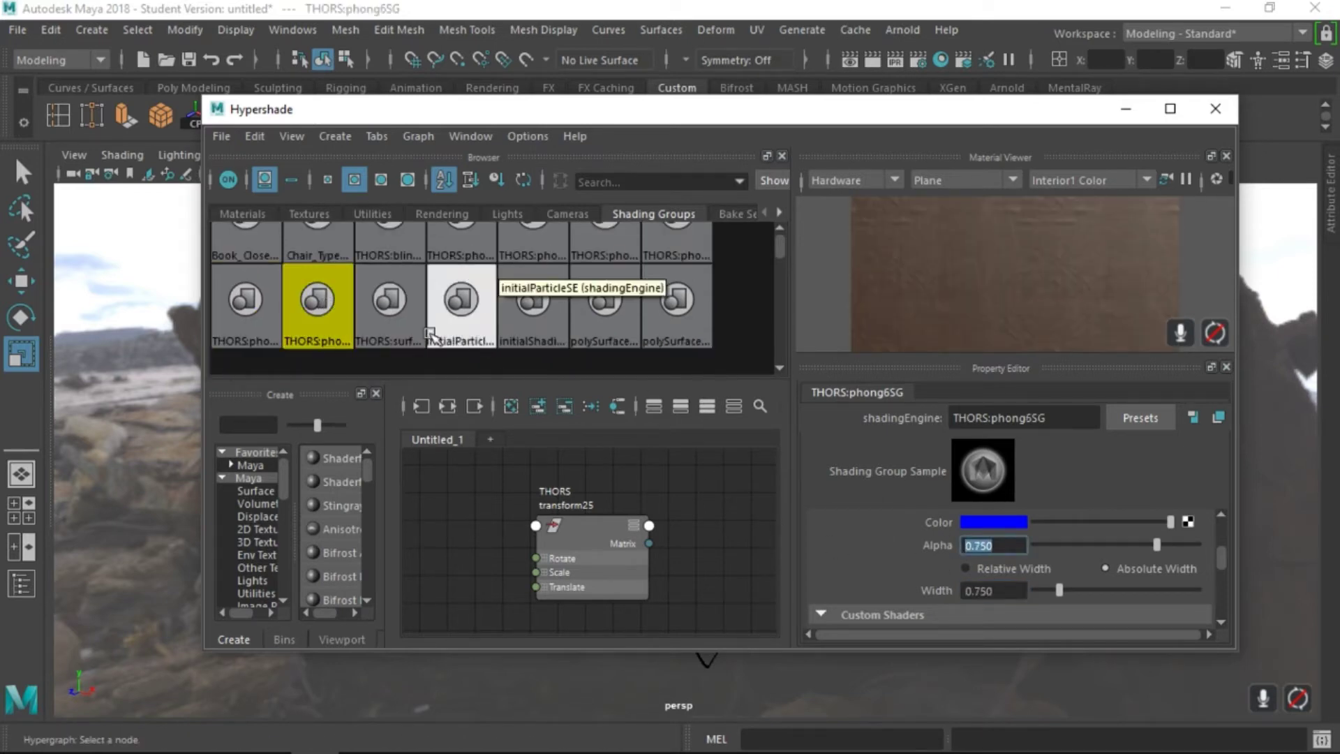
click(388, 303)
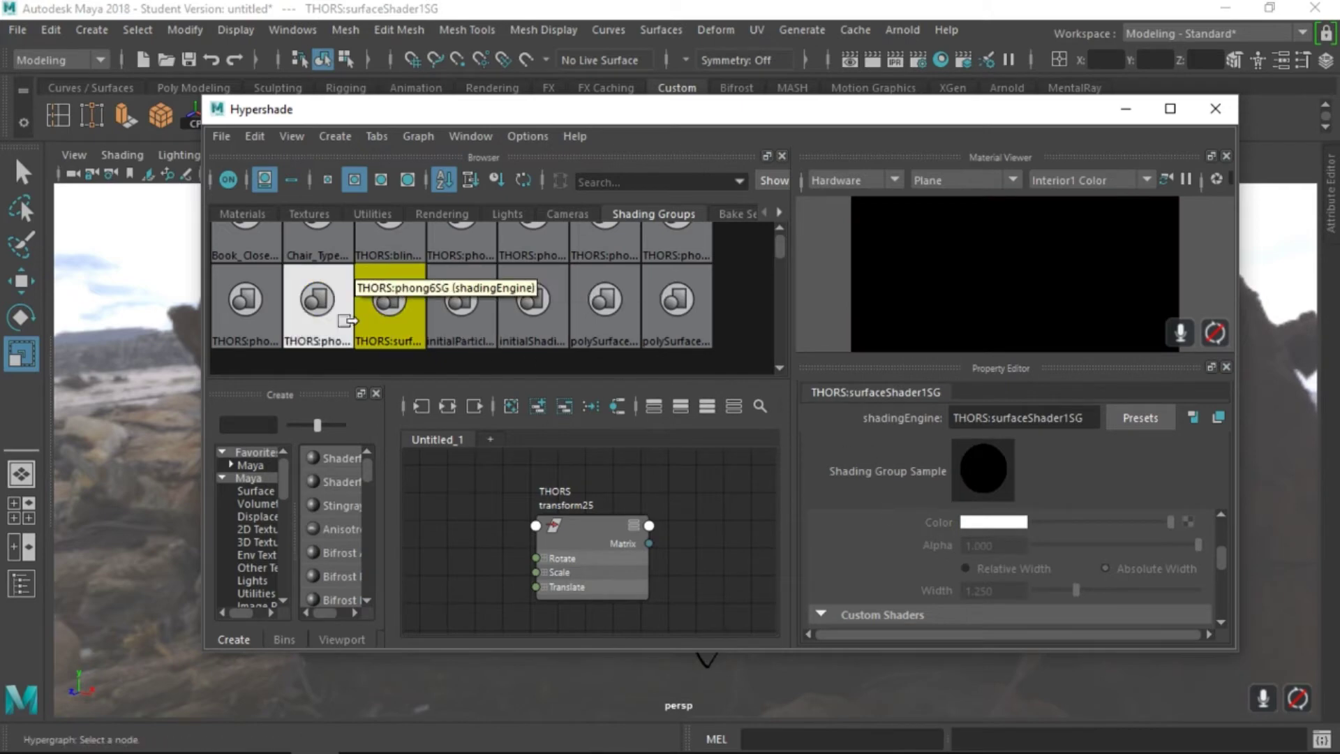
click(316, 300)
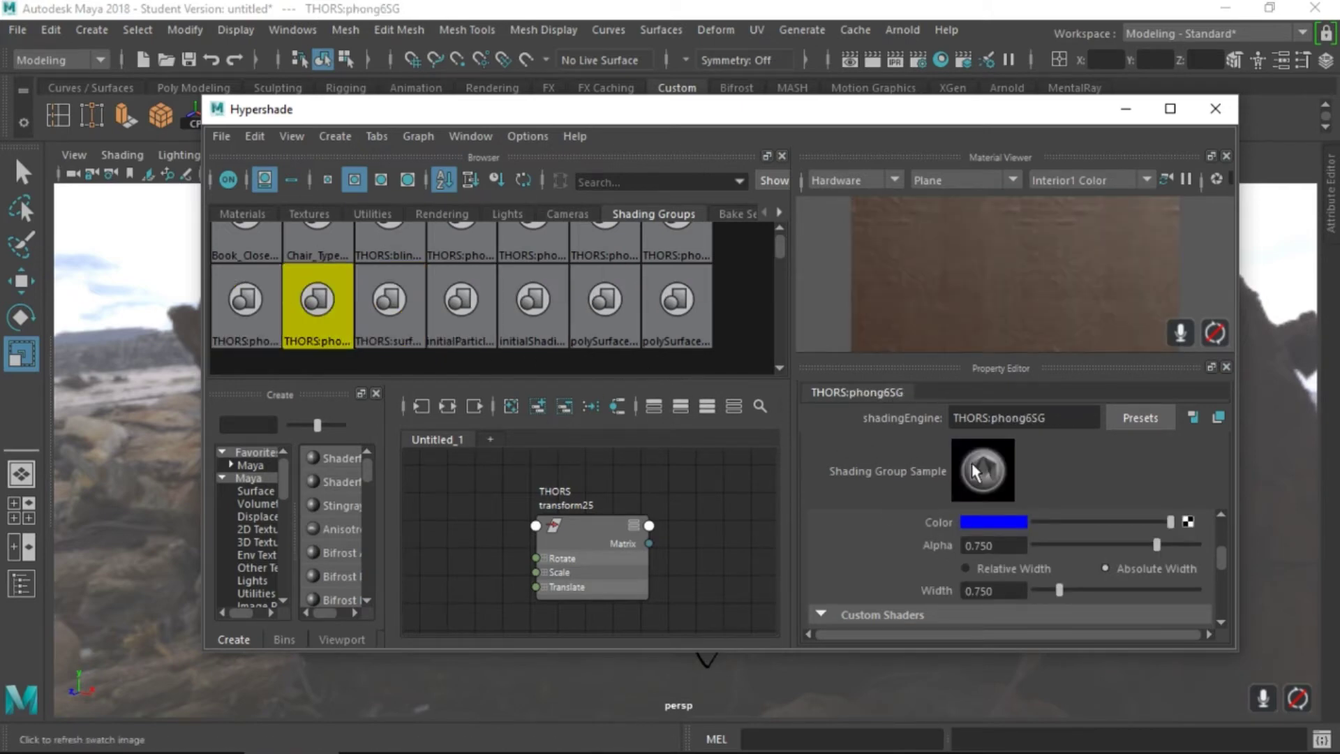
click(388, 240)
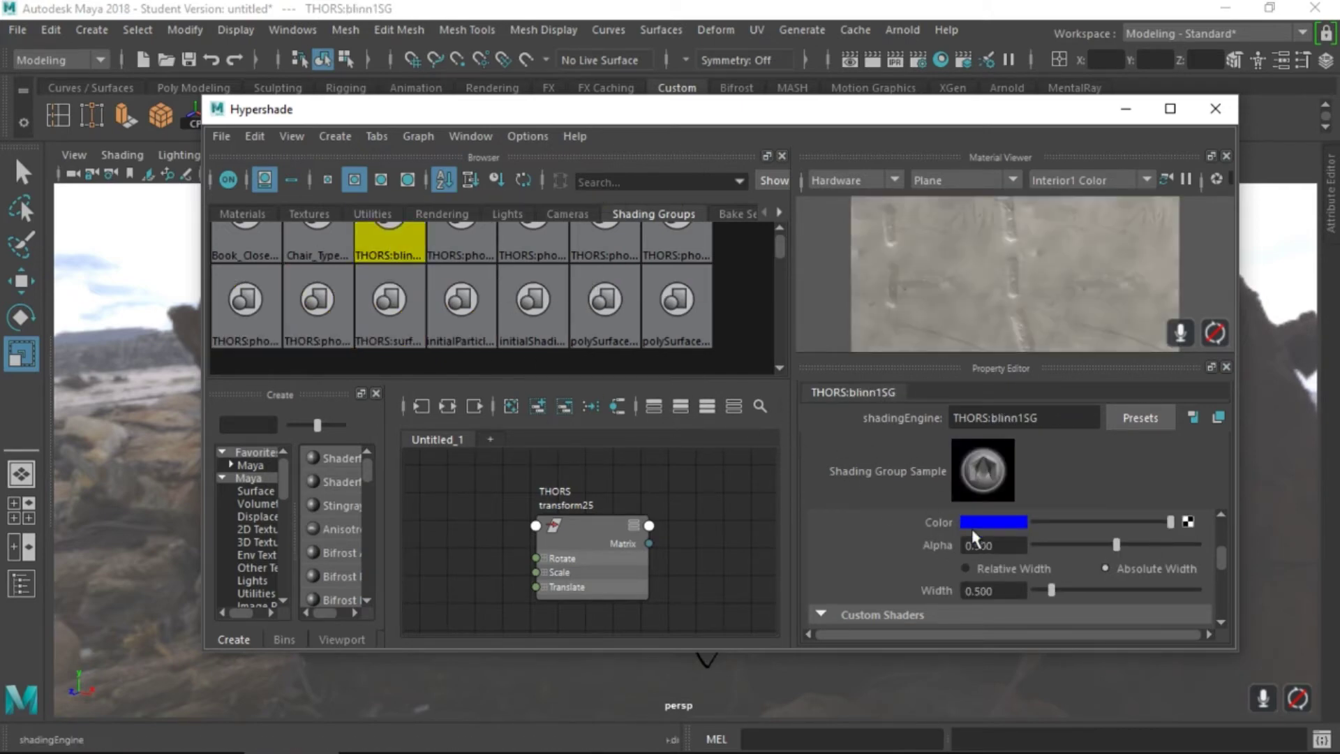
scroll(977, 551, up, 2)
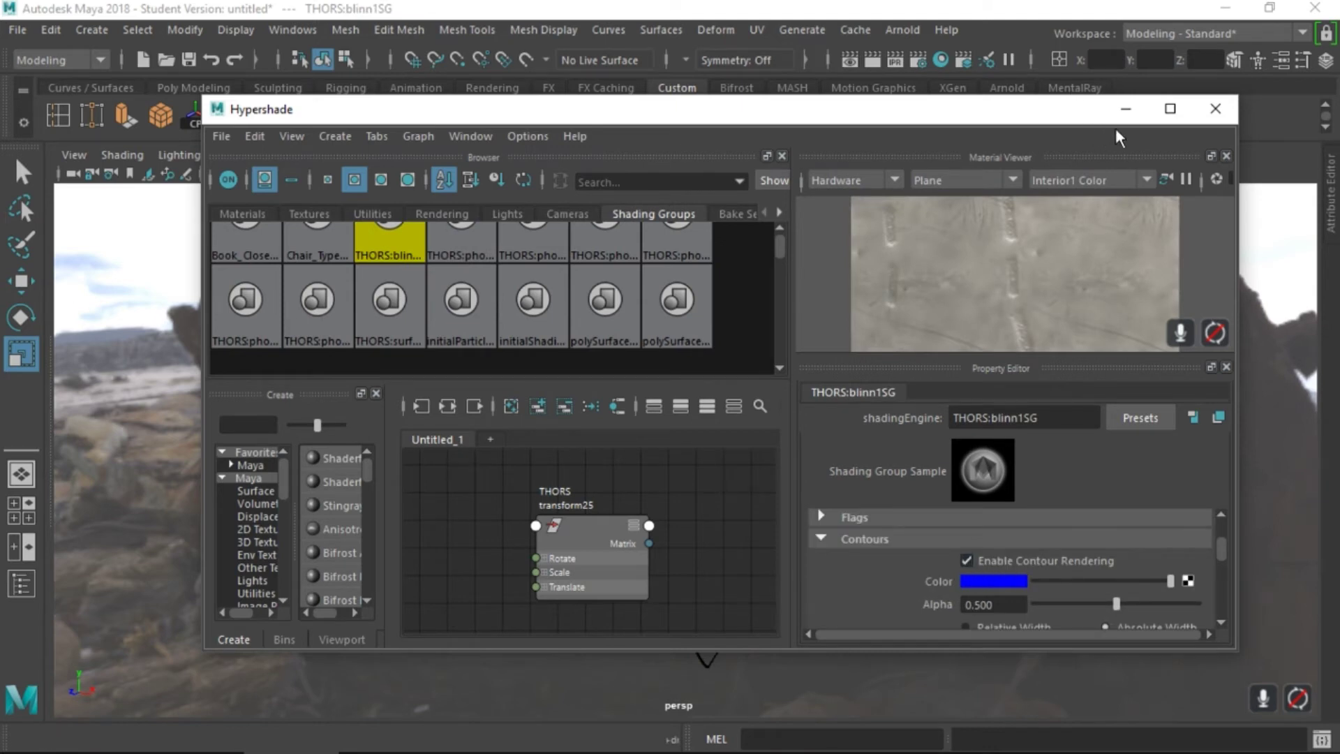
click(1125, 109)
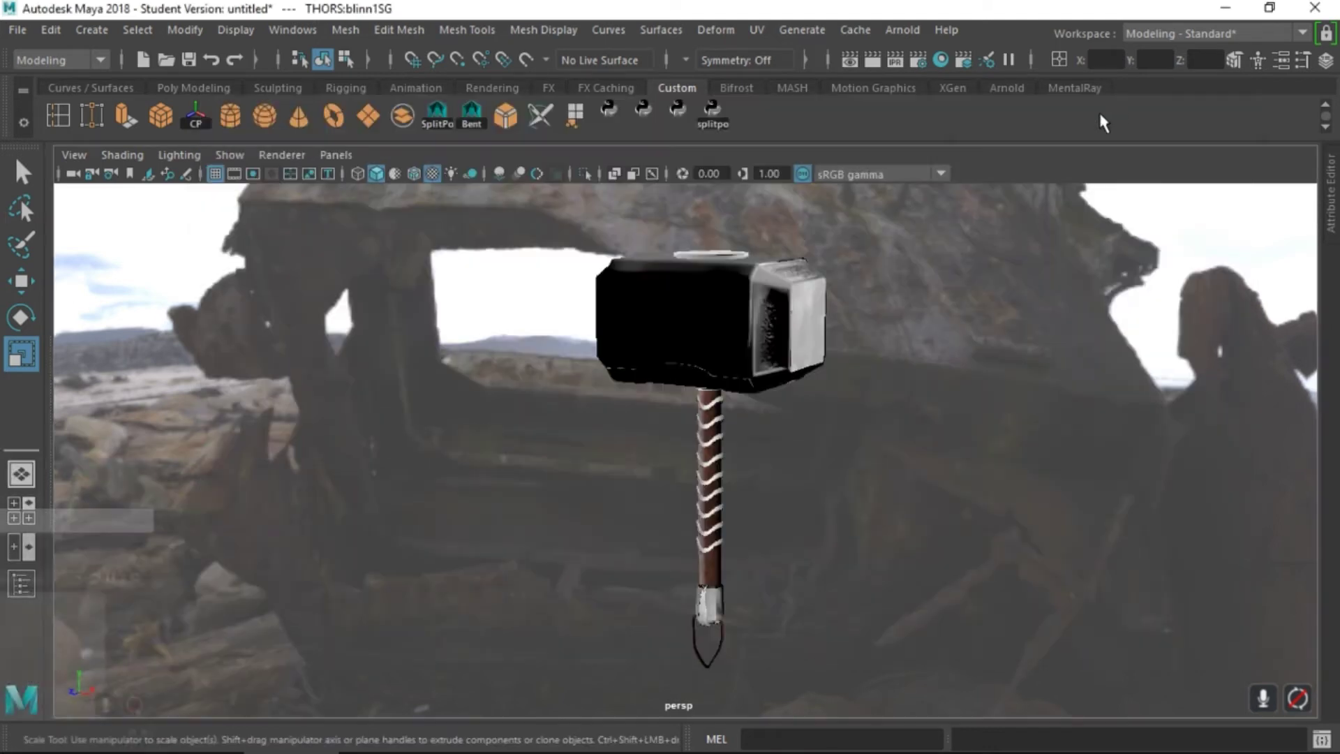
click(918, 63)
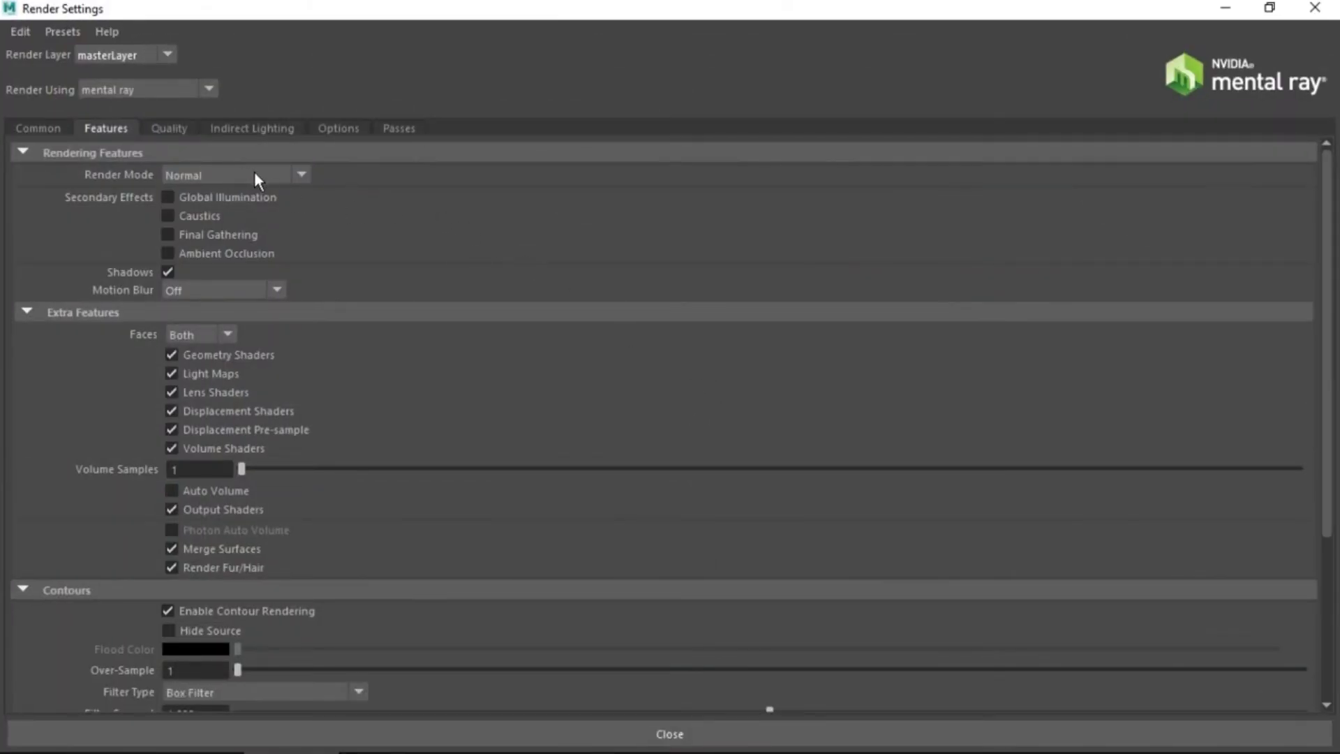
On the Quality tab, try Unified Sampling, then revert to Legacy Sampling Mode
click(164, 128)
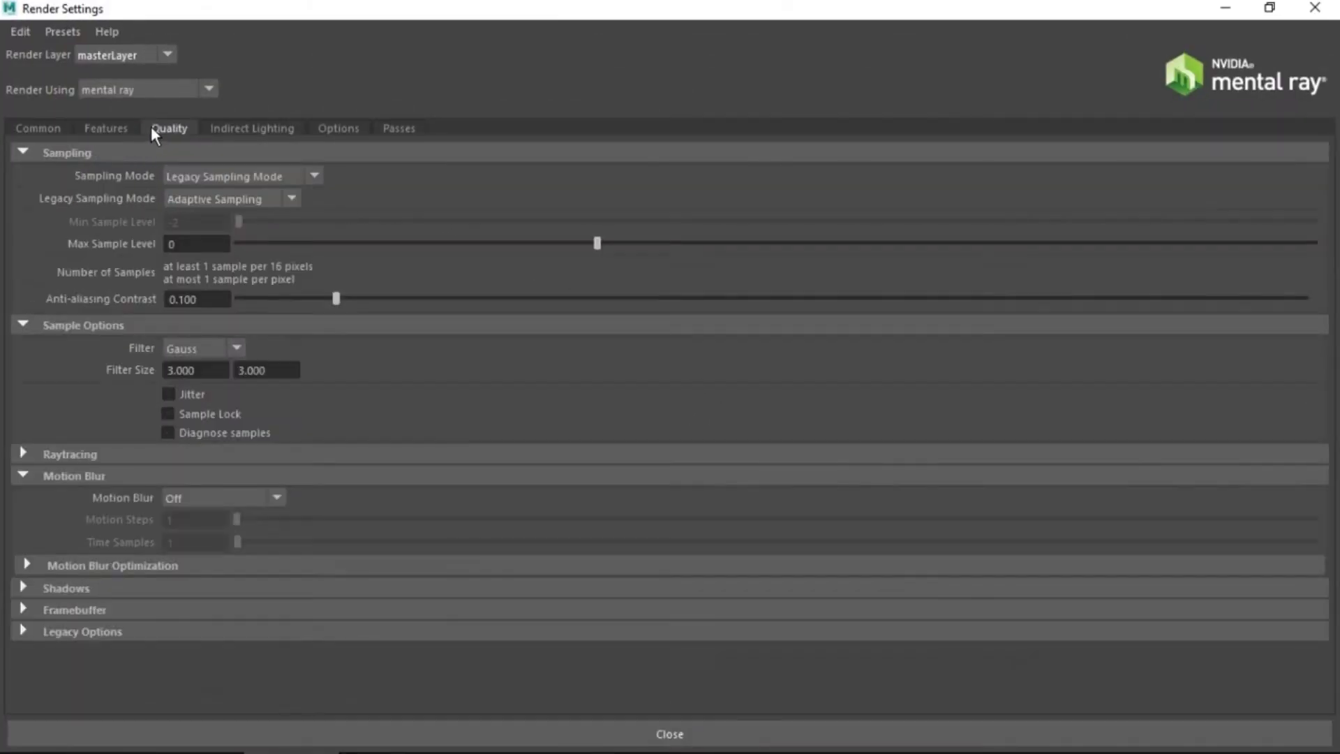
click(313, 175)
click(253, 191)
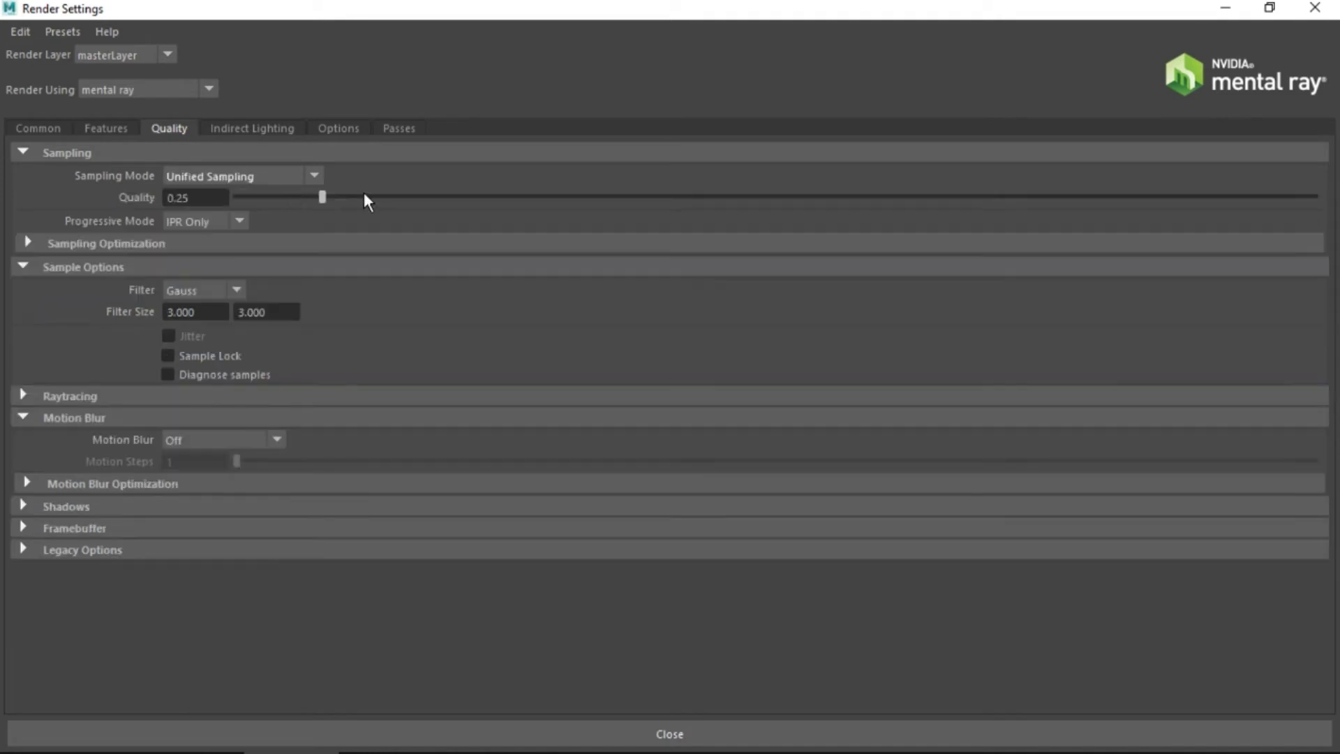
click(315, 178)
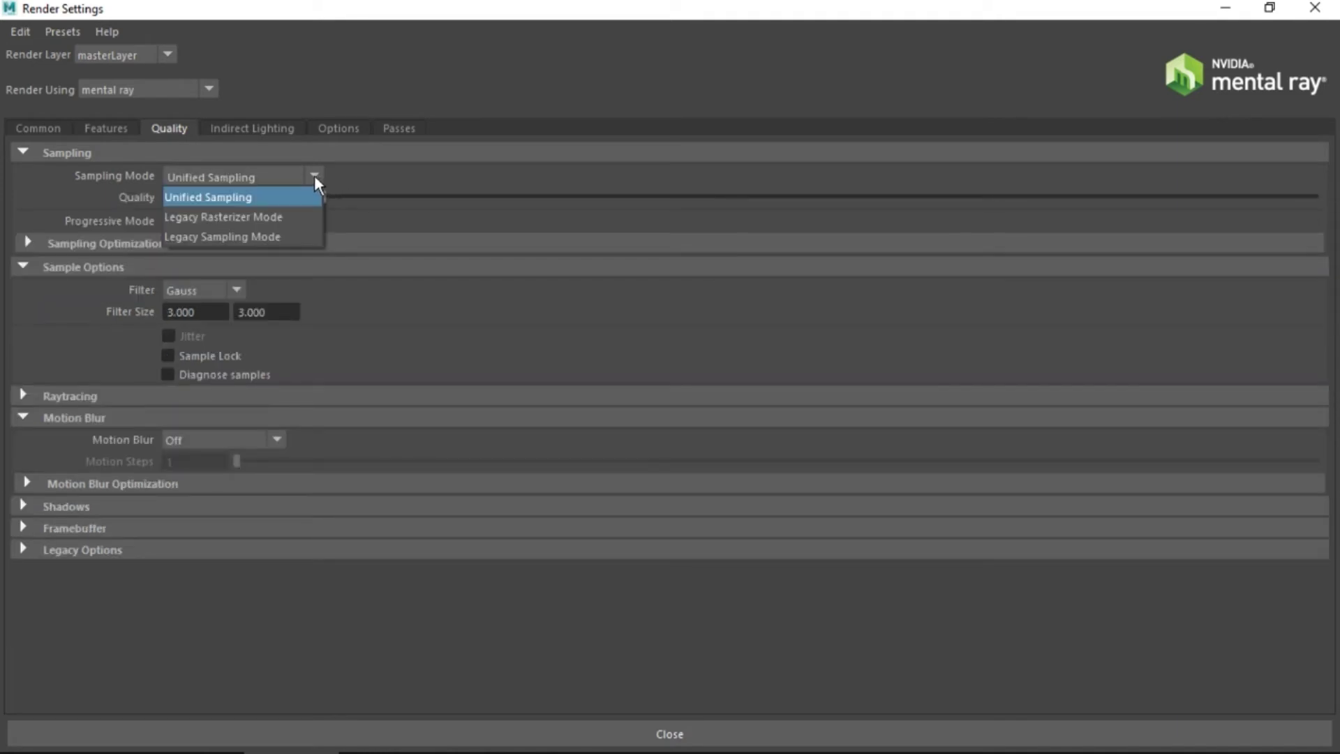
click(233, 238)
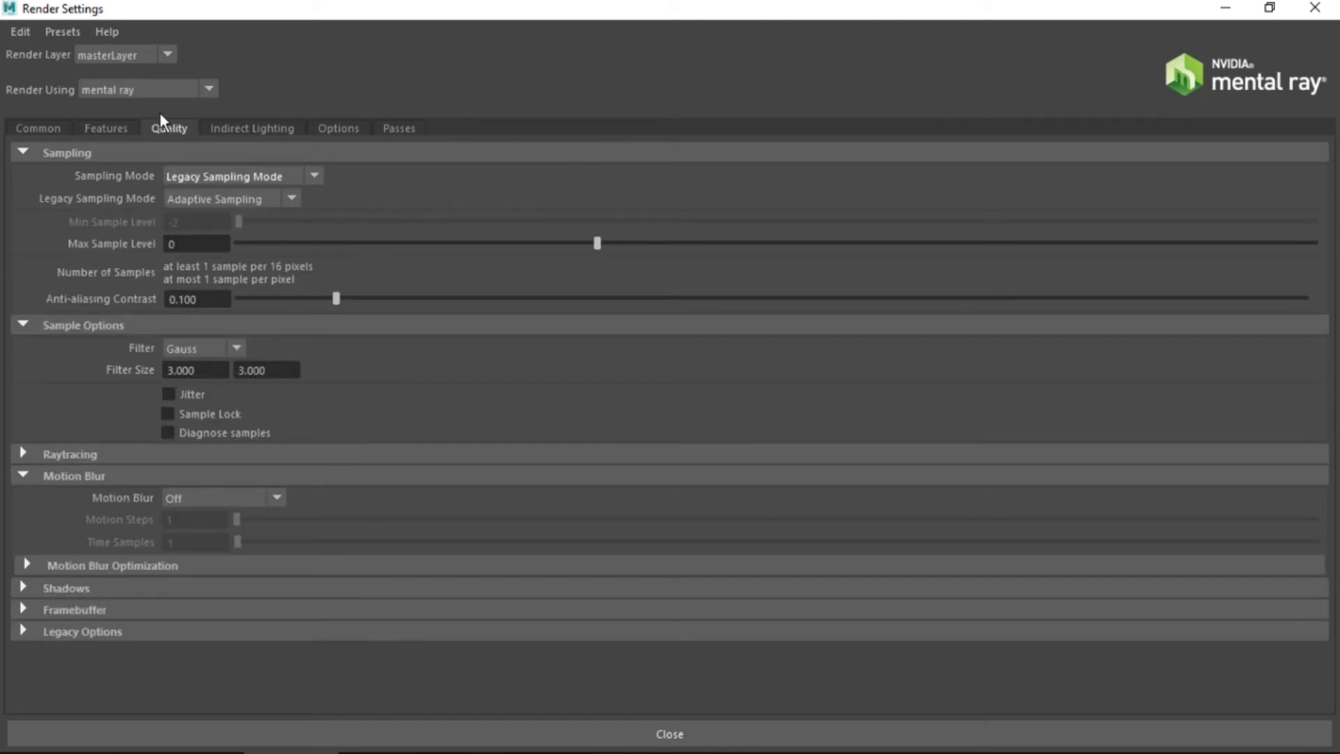
click(105, 129)
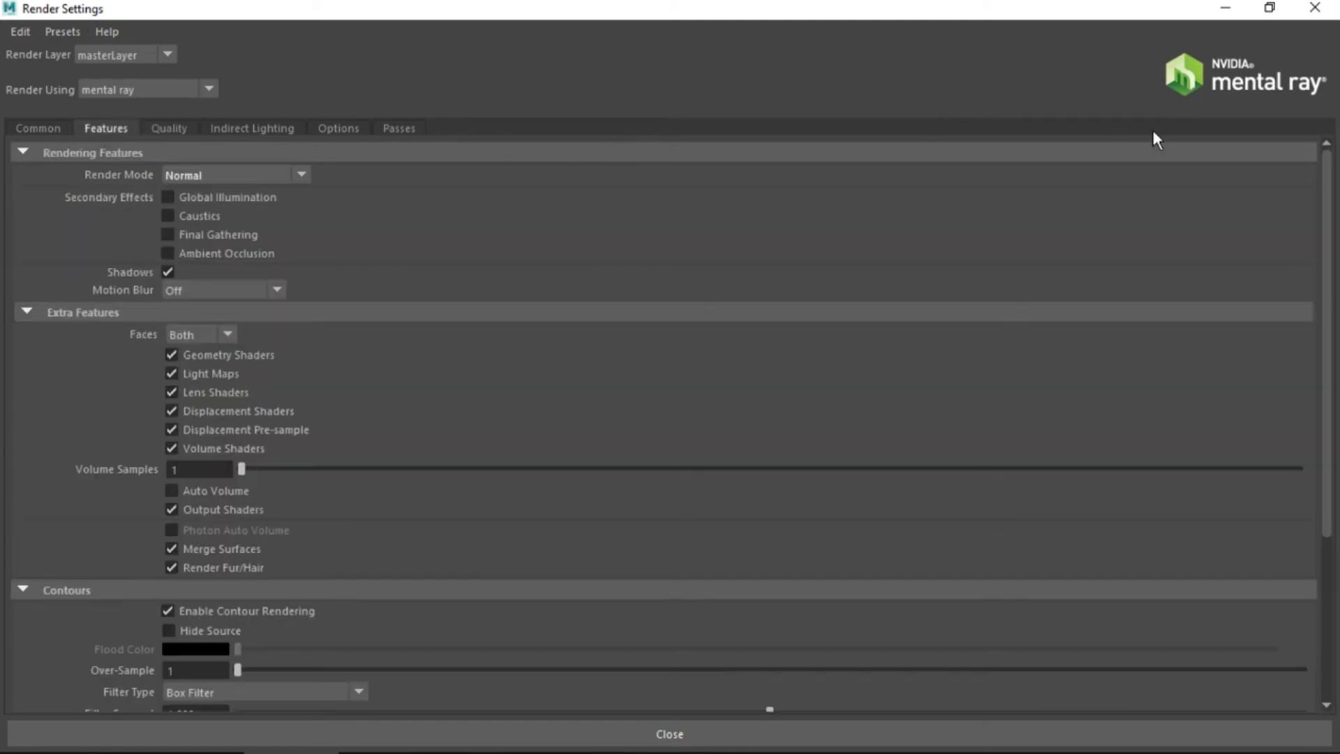
Enable contours Around all poly faces in Features > Contours and close Render Settings
scroll(429, 386, down, 3)
click(23, 473)
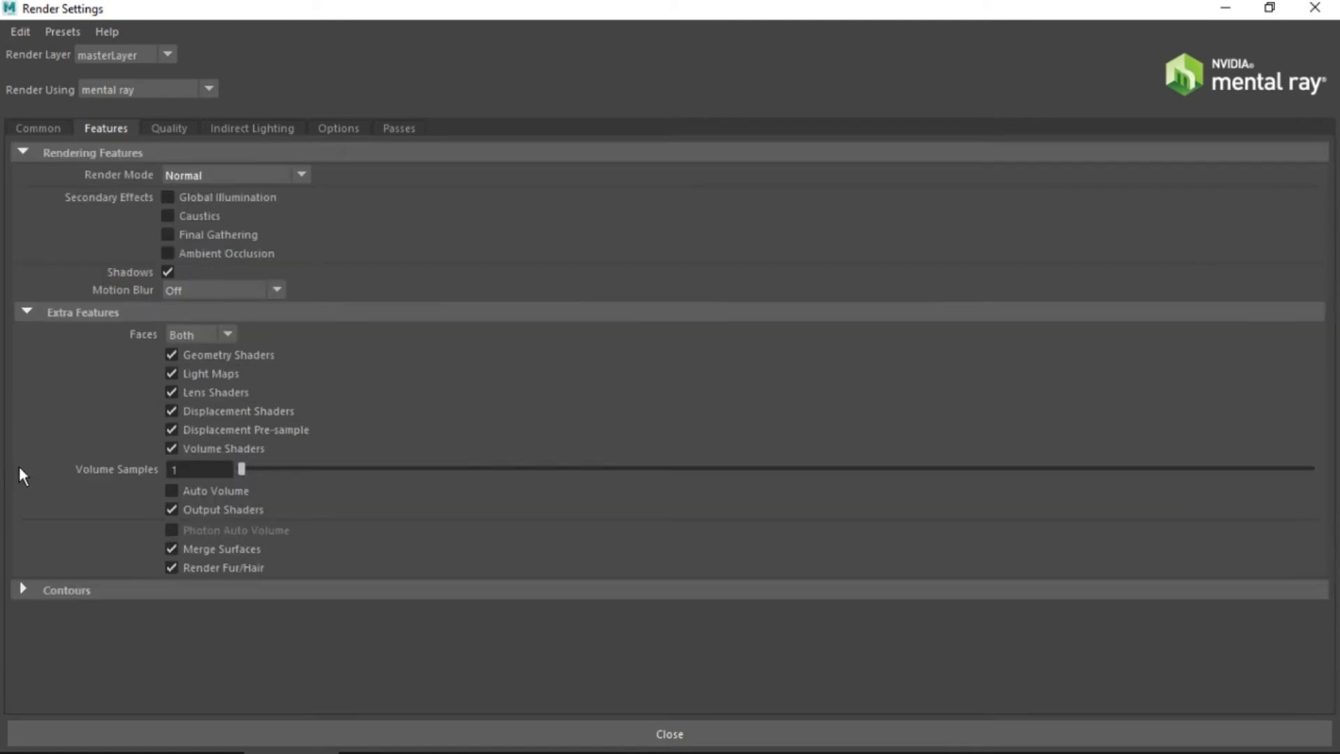
click(23, 590)
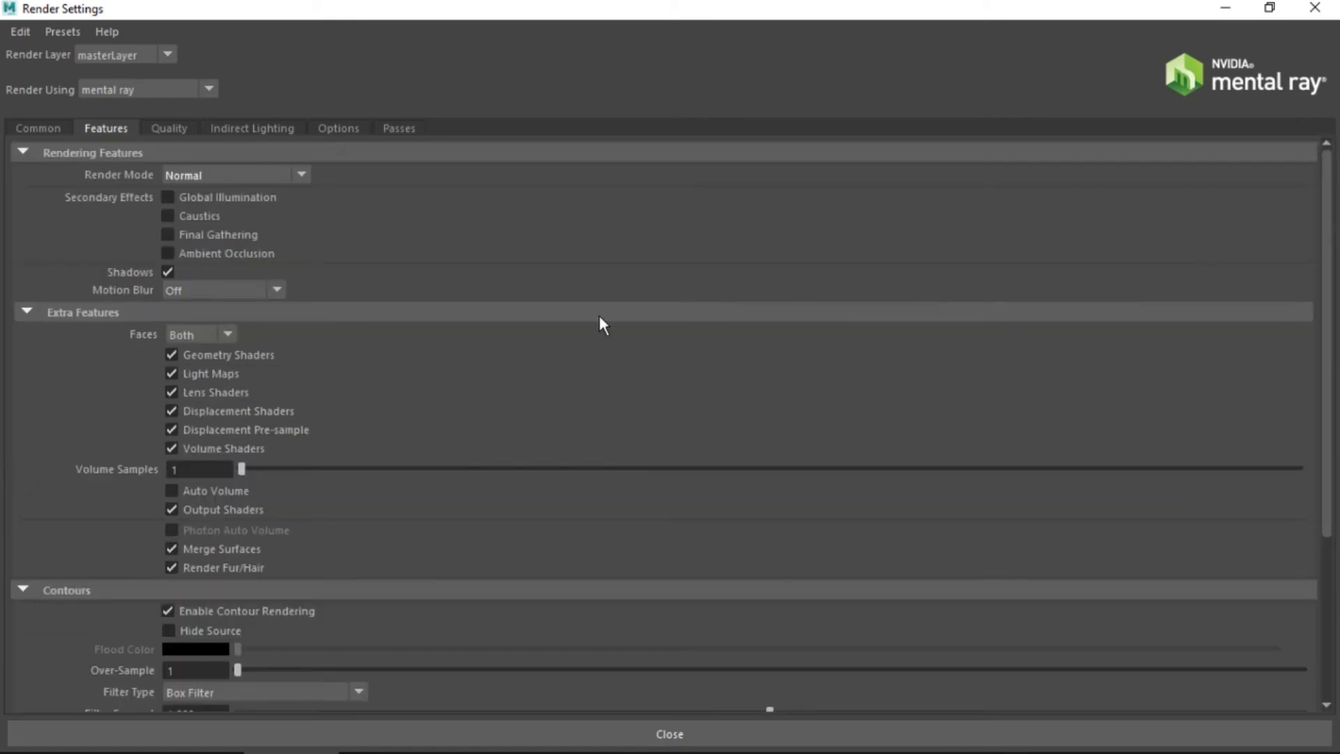
scroll(590, 321, down, 4)
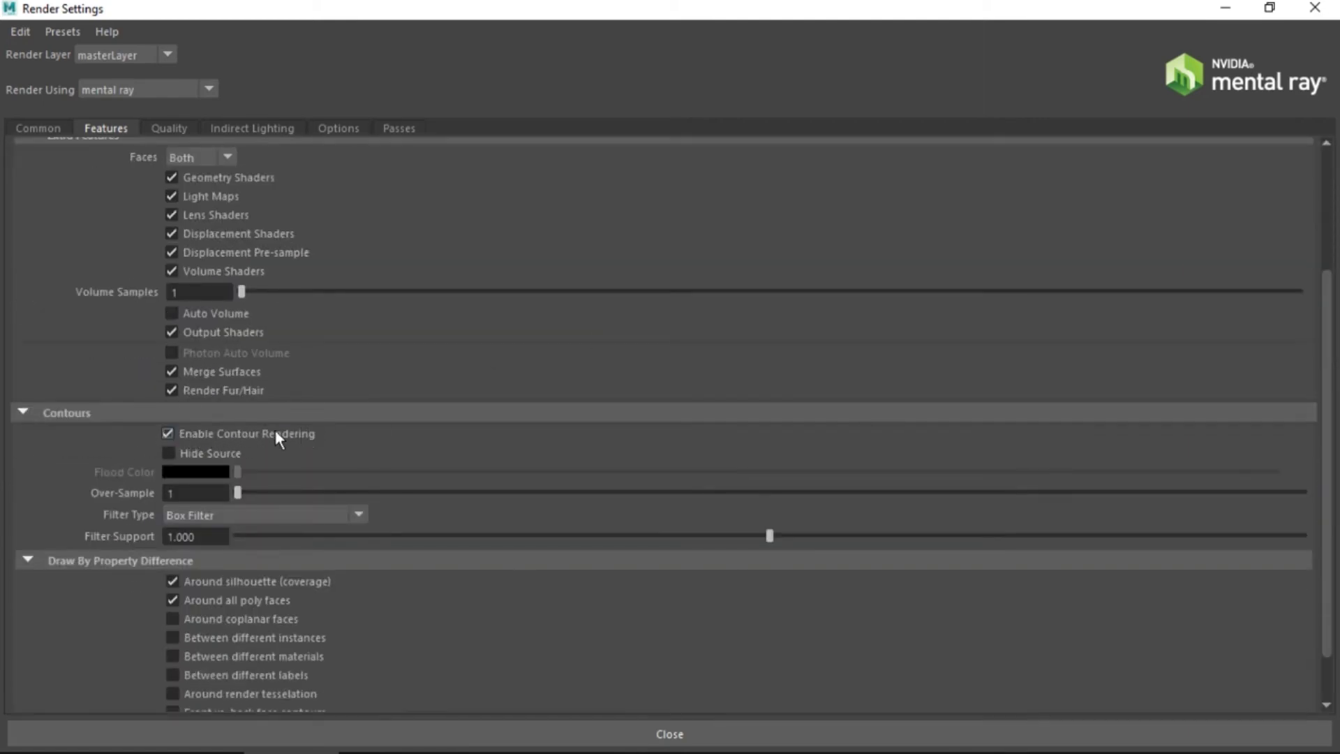
scroll(307, 395, down, 2)
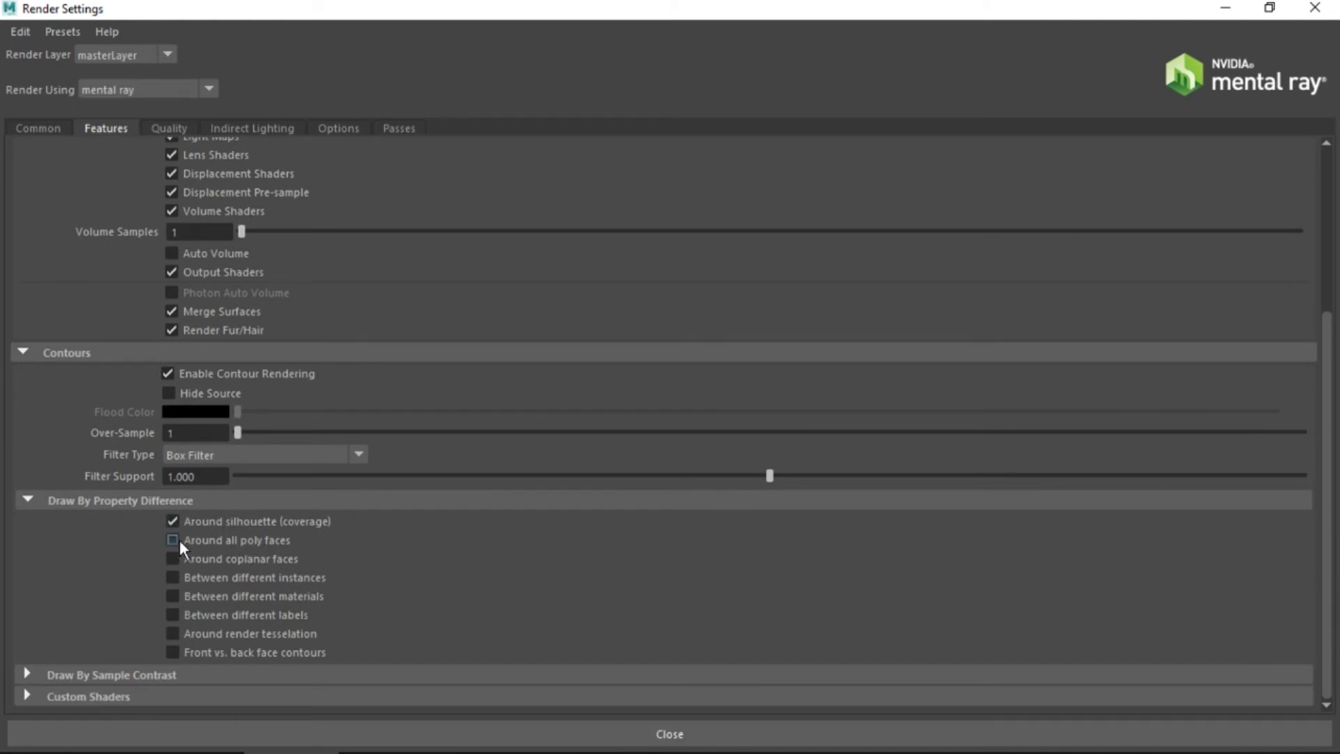
click(173, 521)
scroll(513, 388, up, 5)
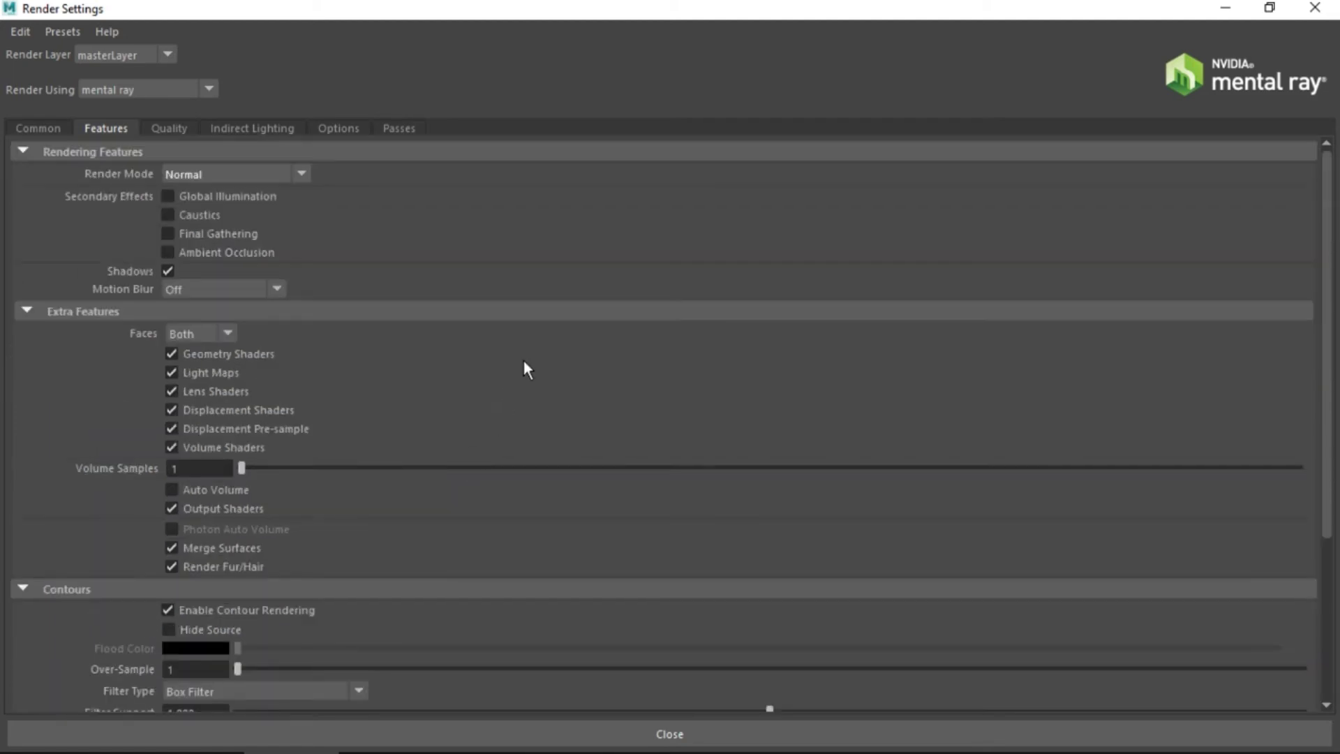
click(684, 730)
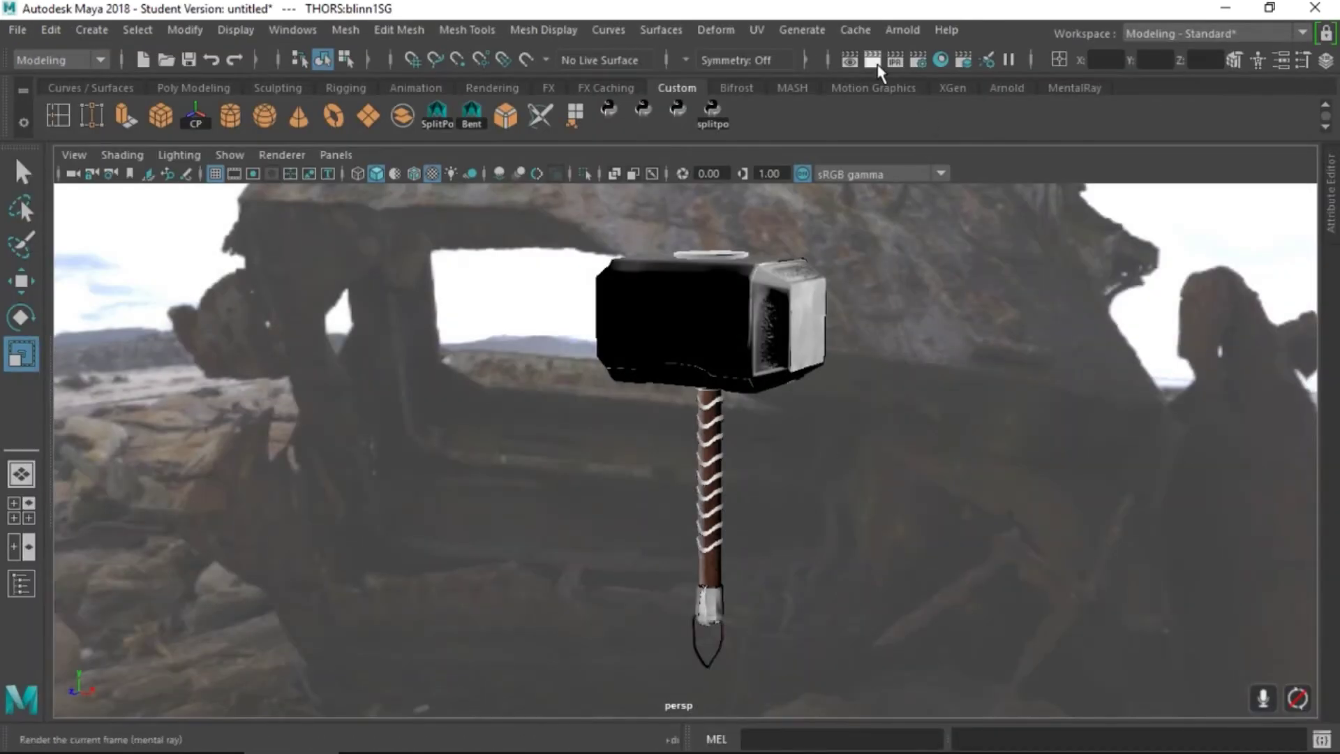
Render the current frame in mental ray, view it maximized, then close Render View
click(871, 57)
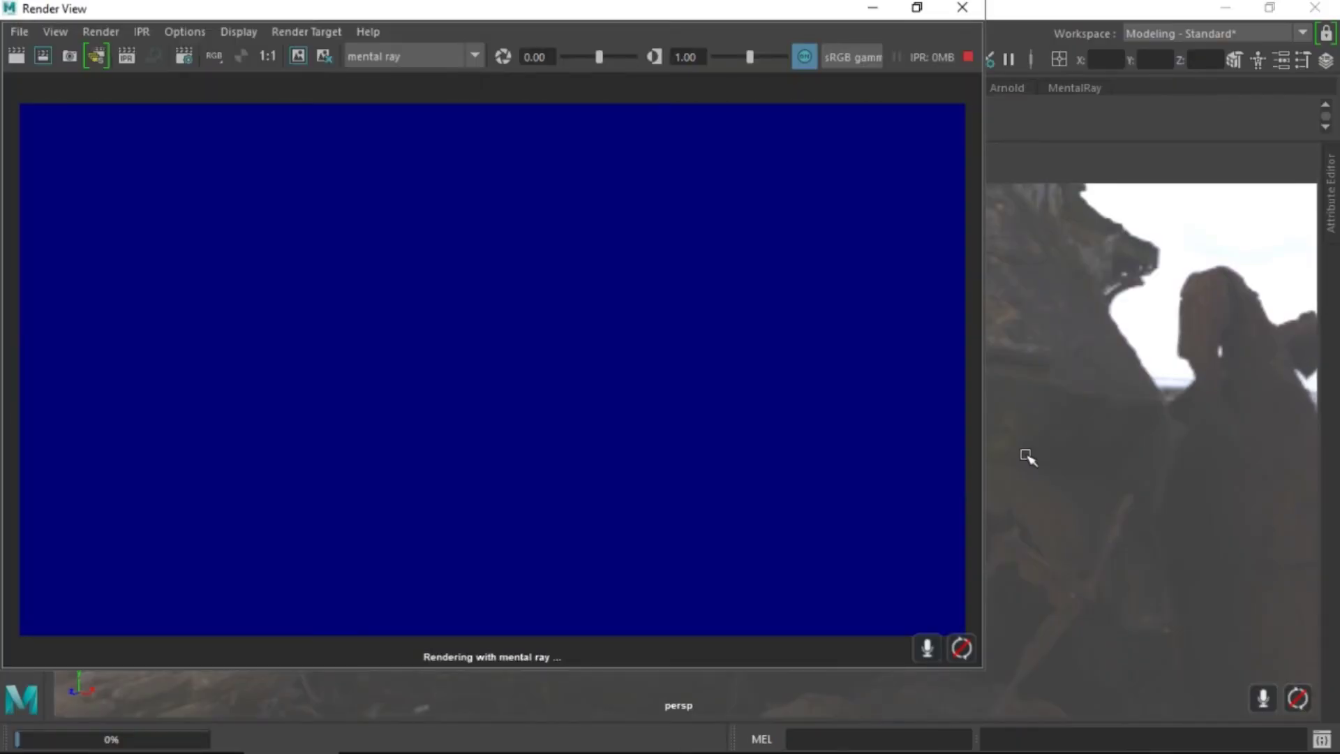
drag(658, 9, 898, 32)
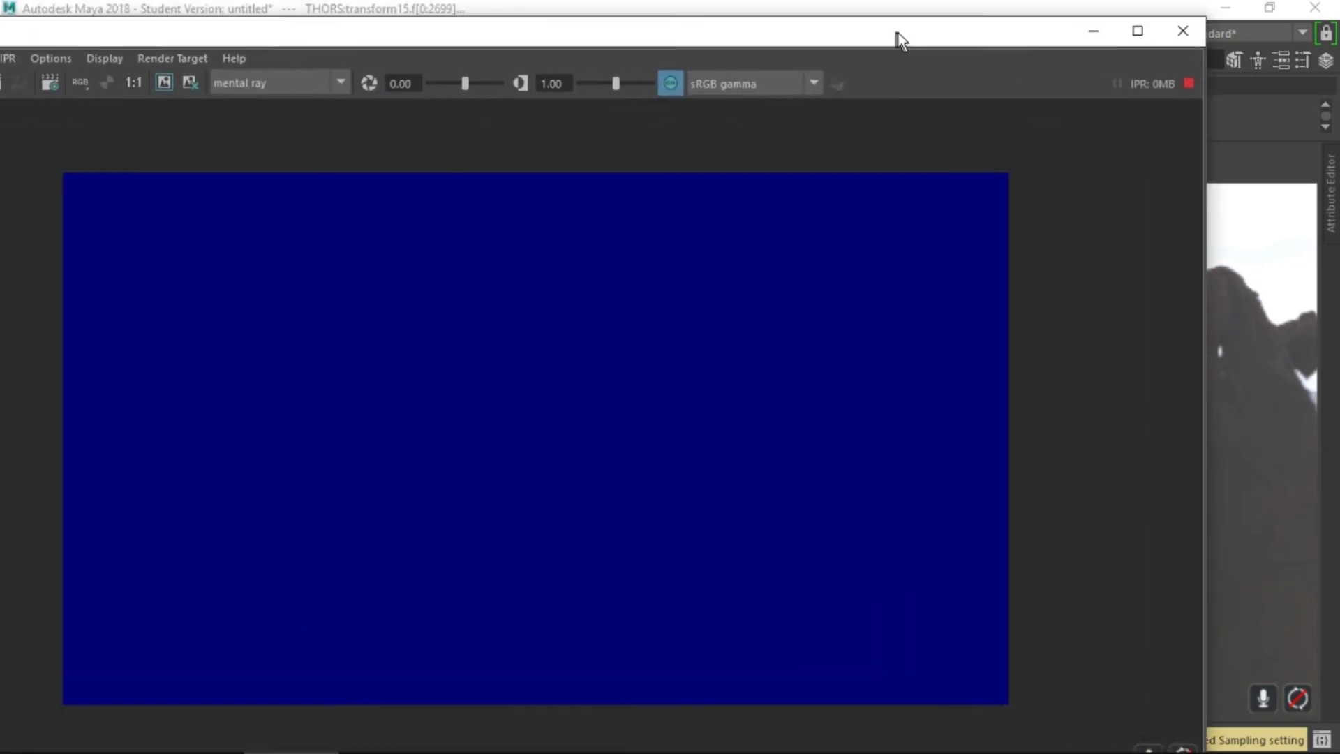
click(1153, 28)
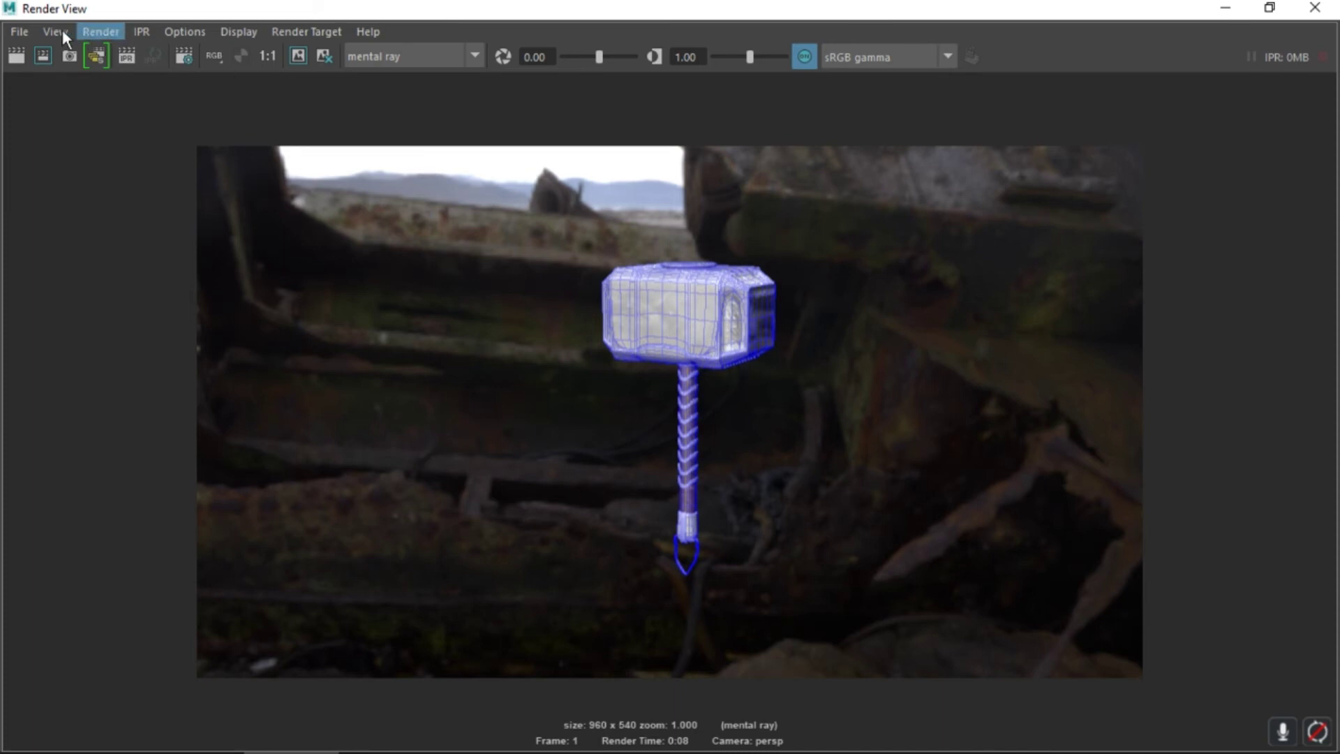
click(18, 31)
click(64, 82)
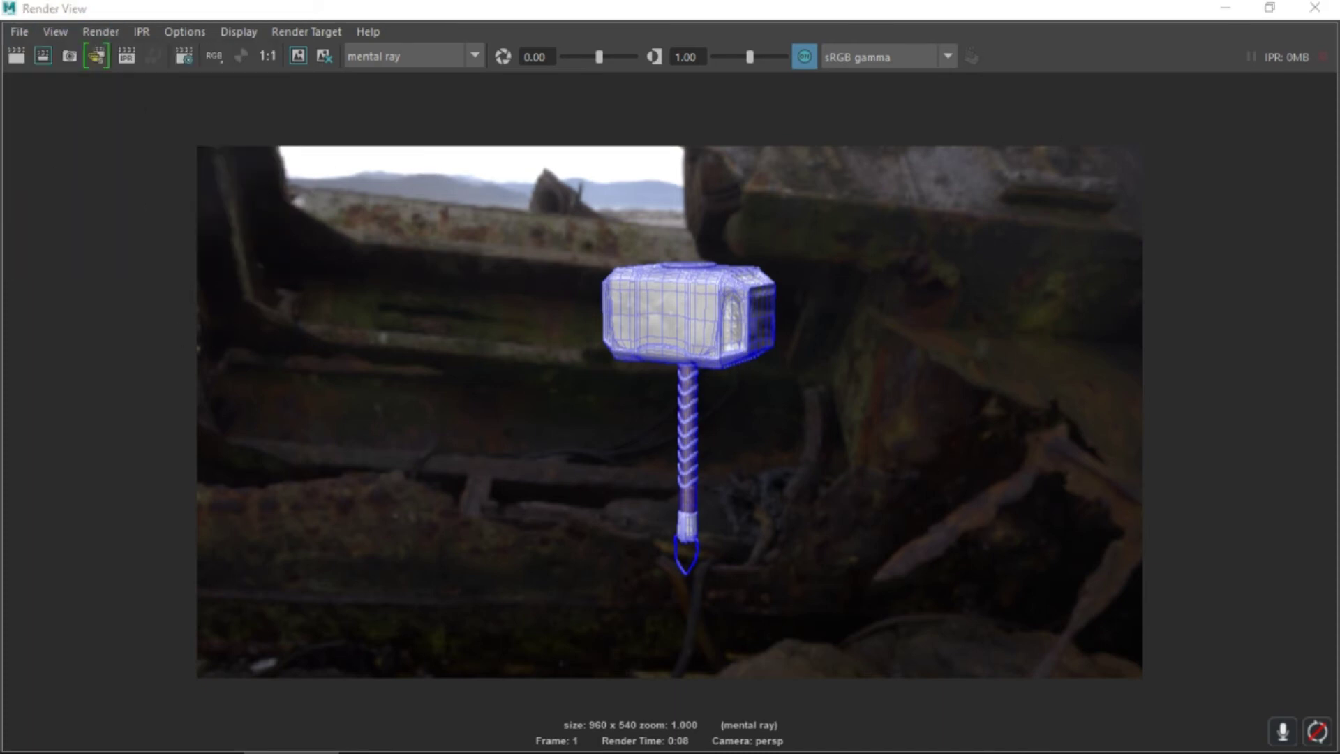
click(1026, 220)
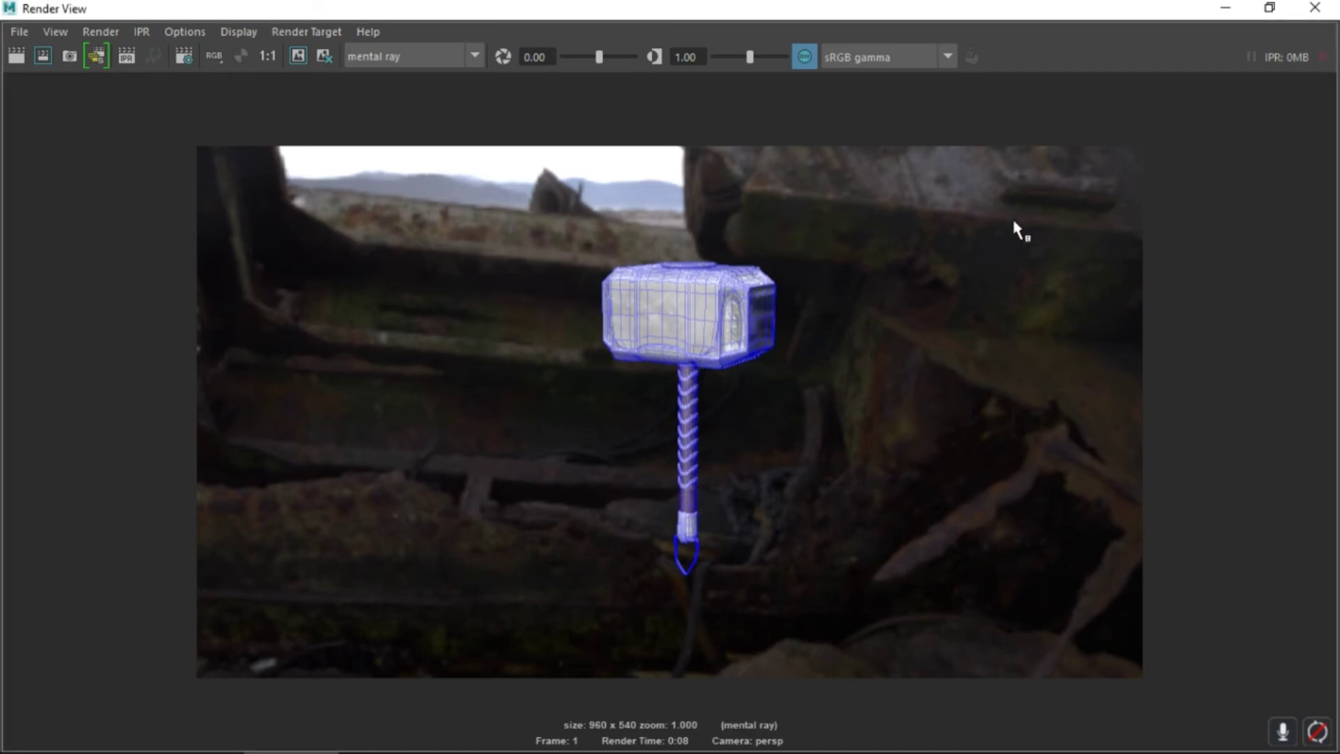
click(1315, 10)
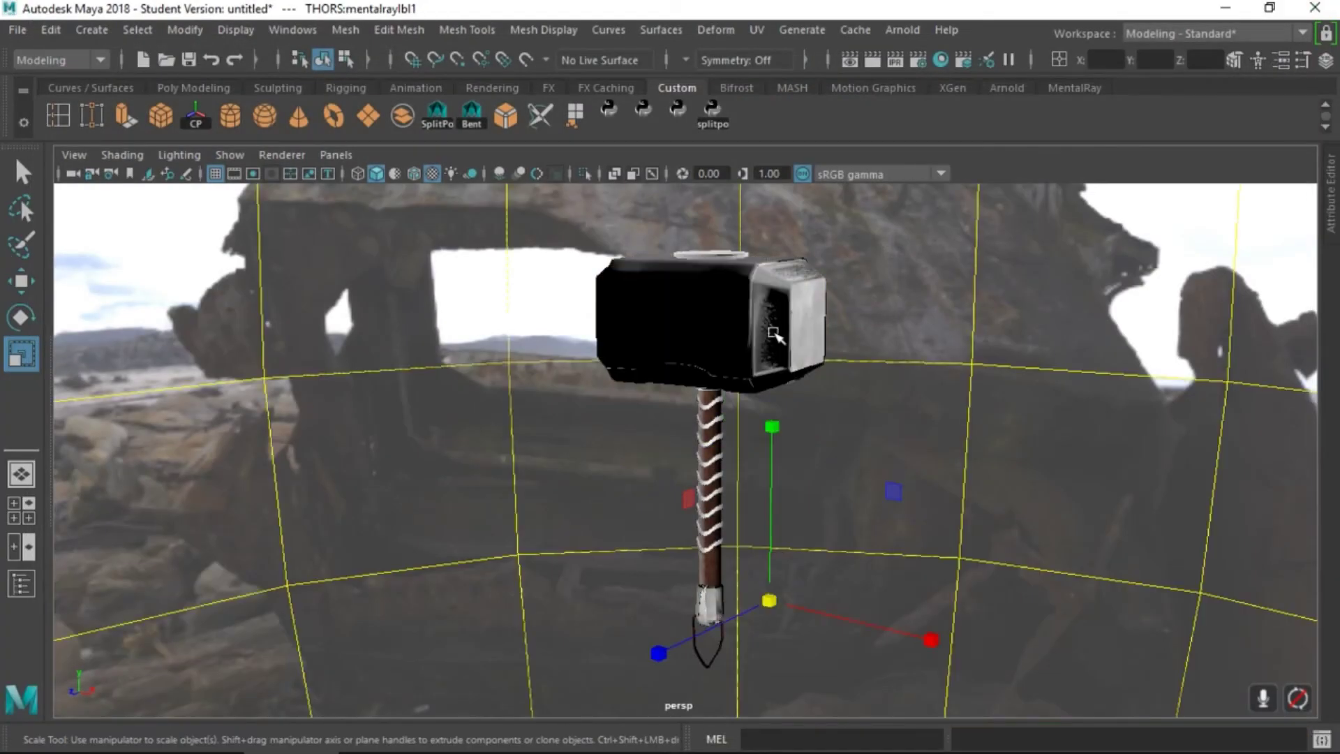
Set the Quality tab's Sampling Mode to Unified Sampling and render the hammer again
click(775, 333)
click(920, 59)
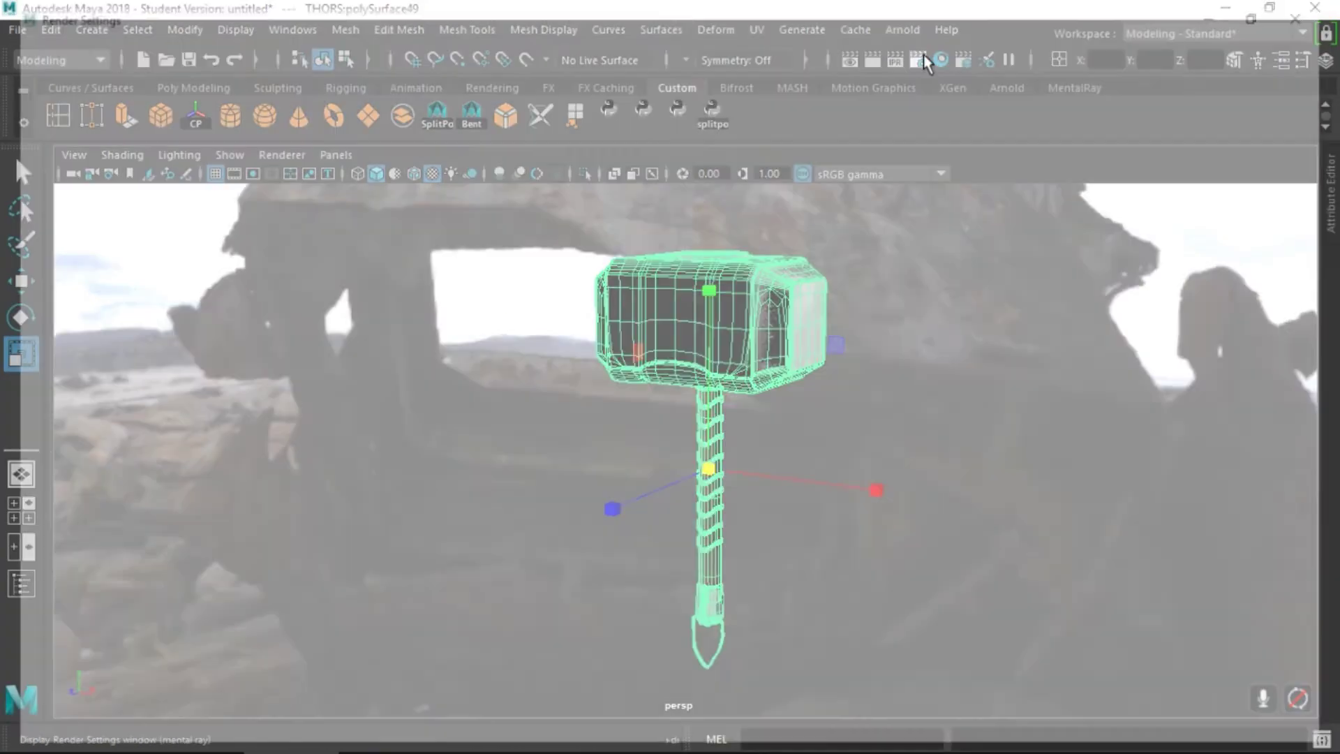
click(180, 127)
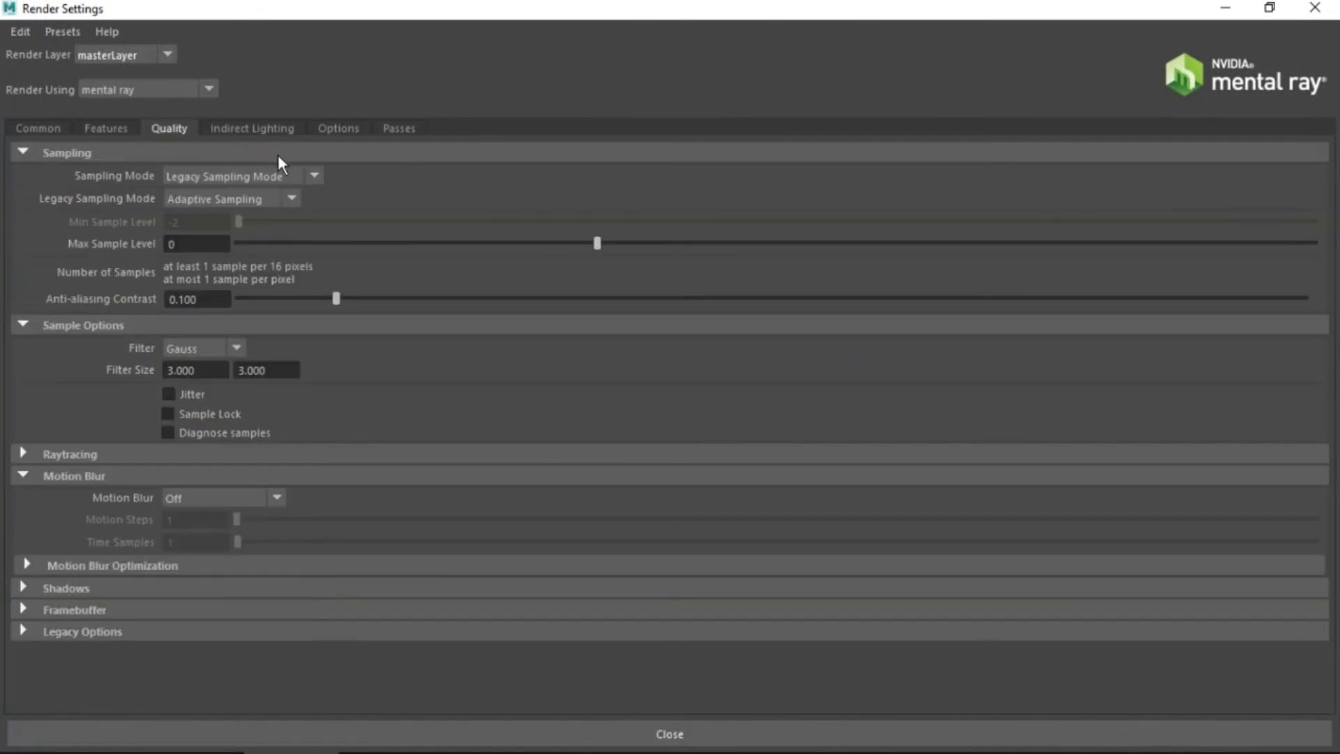
click(288, 176)
click(256, 196)
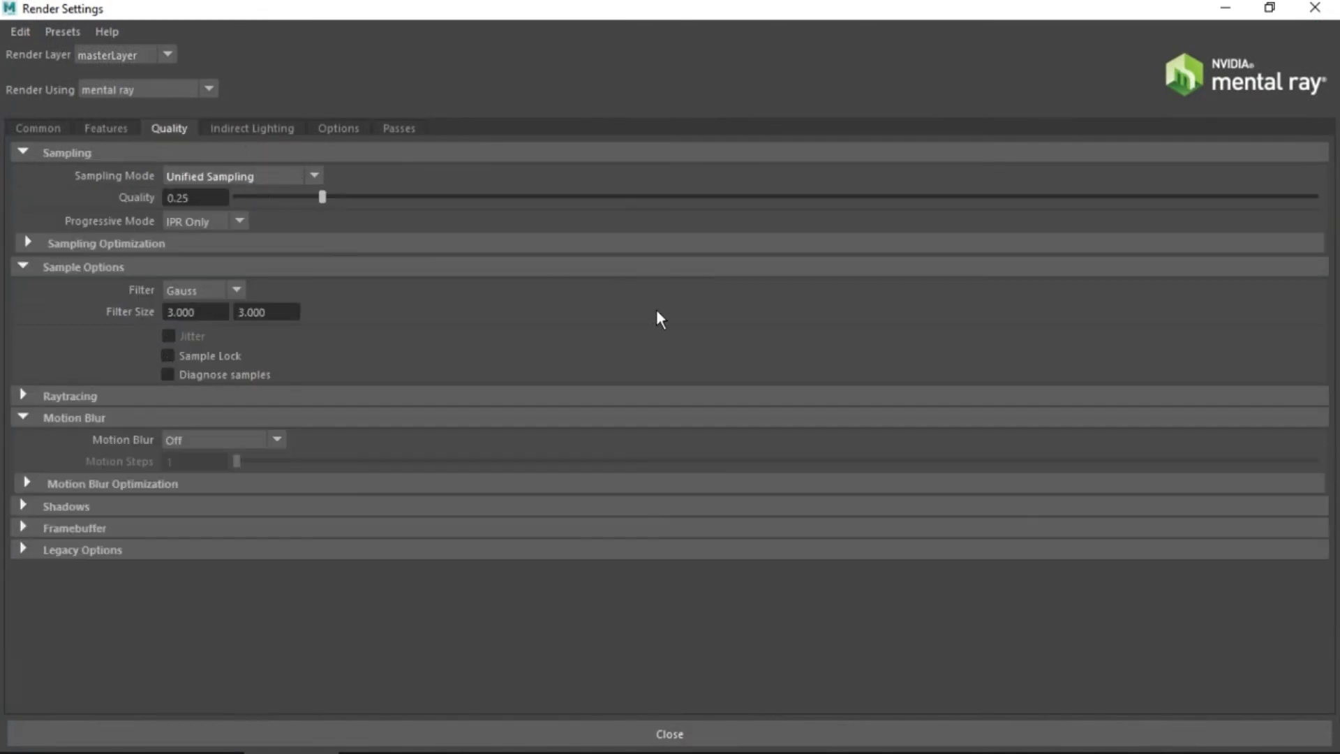
click(598, 732)
click(869, 64)
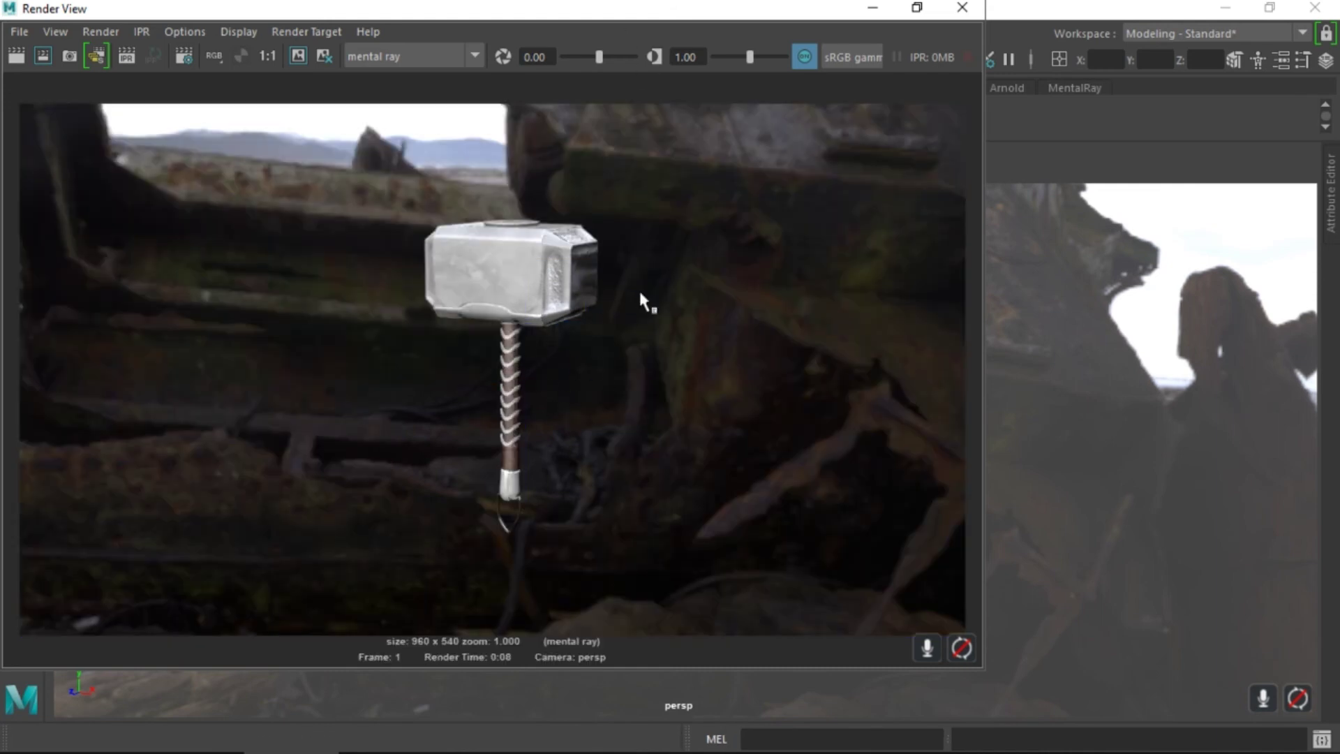
Restore the finished Render View window to a smaller size and close it
drag(666, 9, 528, 63)
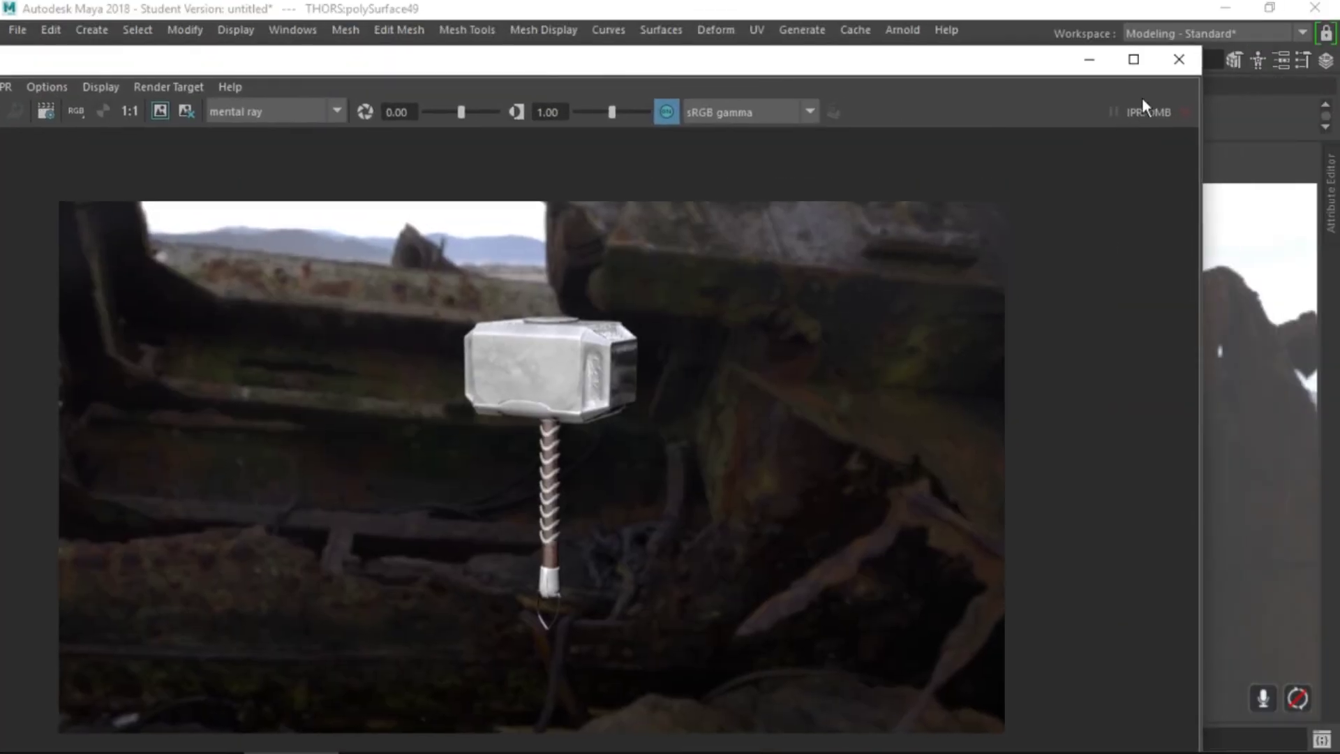
click(1178, 60)
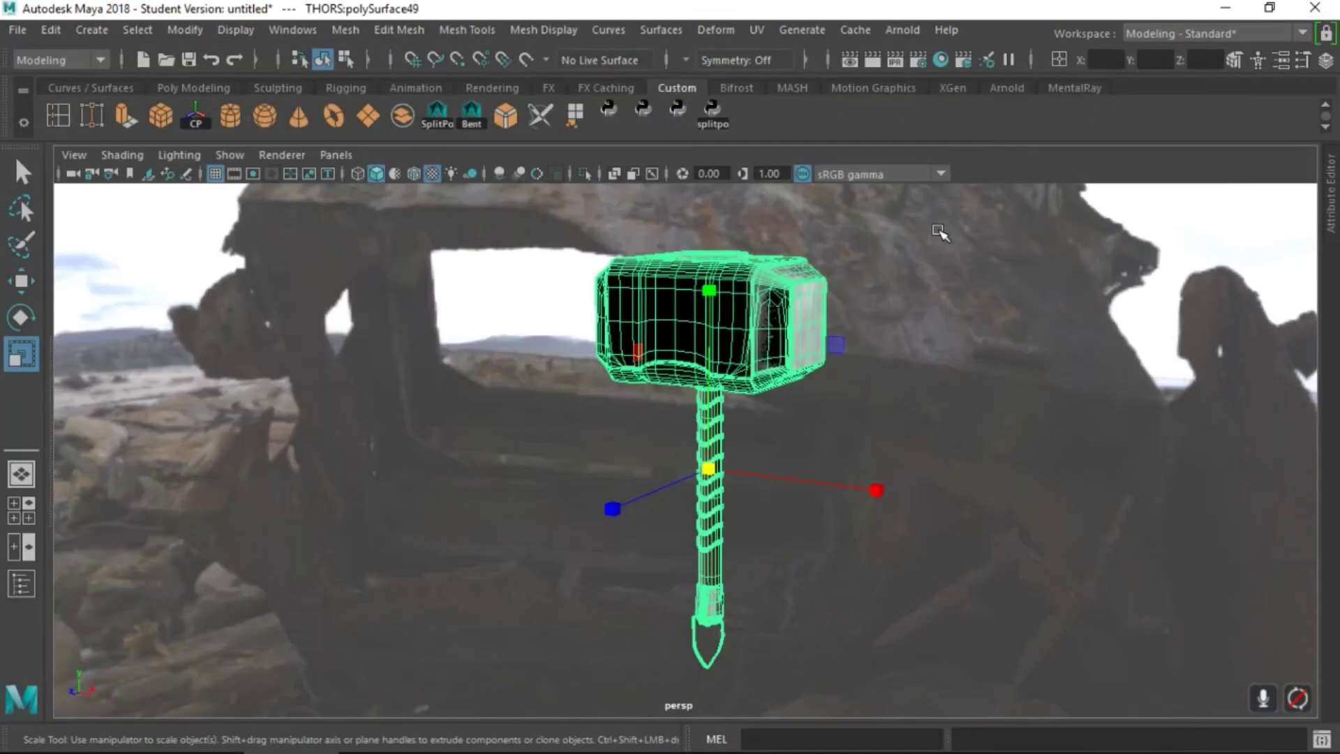